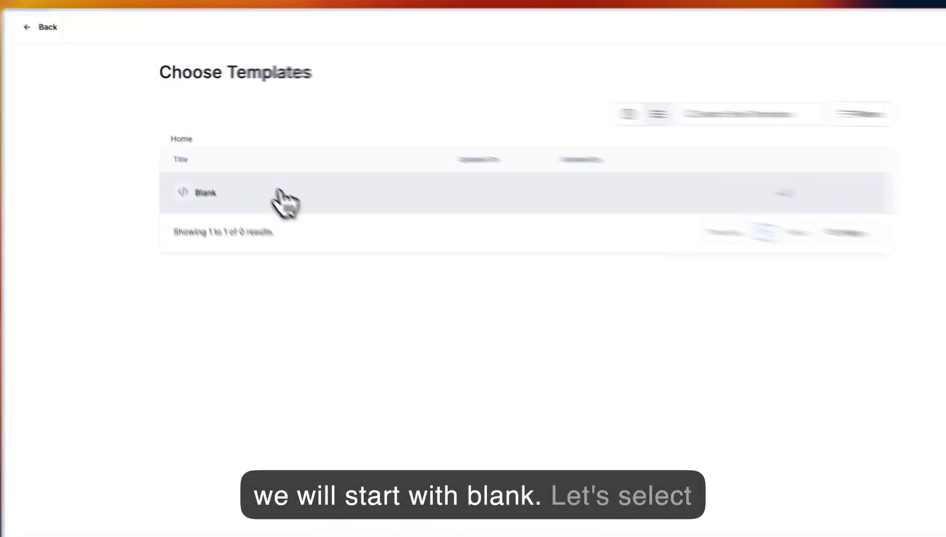
# Step: Start an email campaign from the Blank template using the Design Editor
pyautogui.click(228, 177)
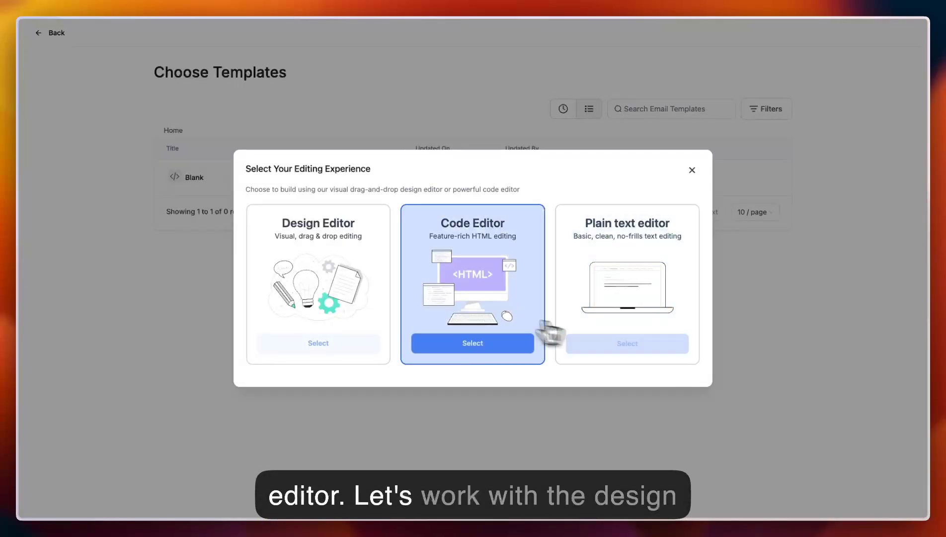
pyautogui.click(325, 343)
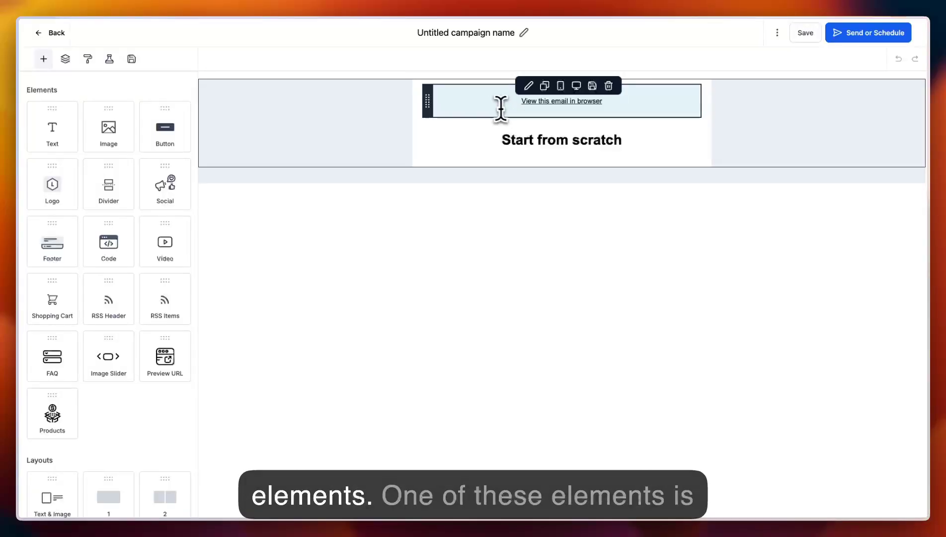
# Step: Examine the link settings of the "View this email in browser" text
pyautogui.click(469, 99)
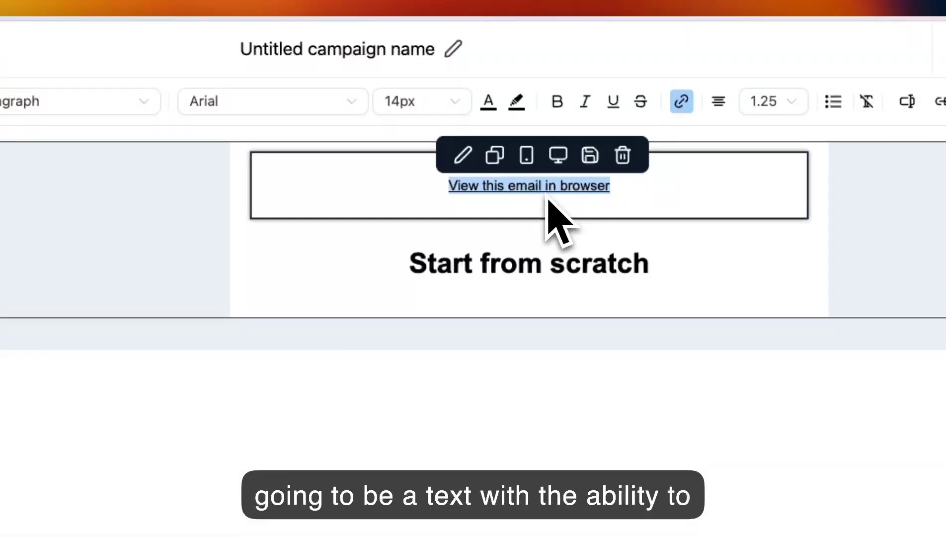
pyautogui.click(386, 272)
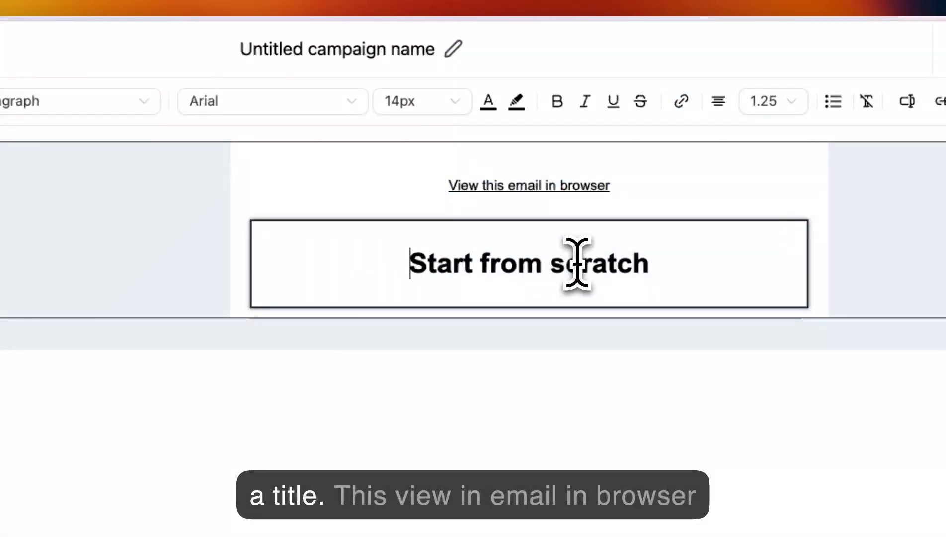
pyautogui.click(653, 187)
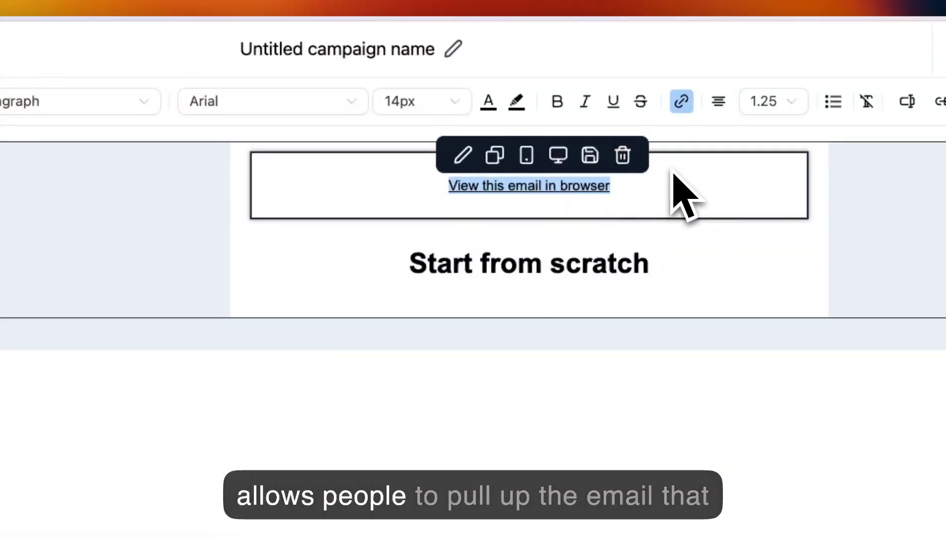
pyautogui.click(681, 101)
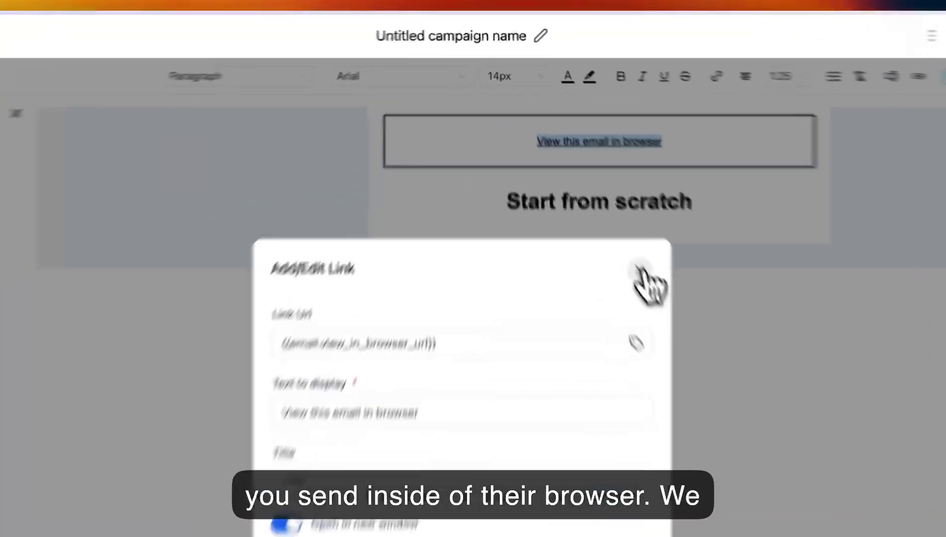
pyautogui.click(588, 184)
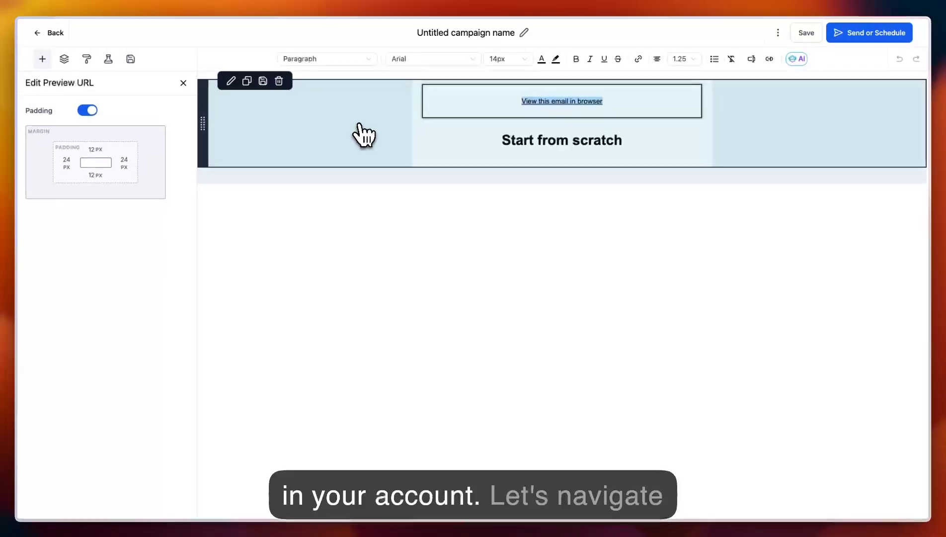
# Step: Add a Text element between the "View this email in browser" link and the "Start from scratch" title
pyautogui.click(43, 59)
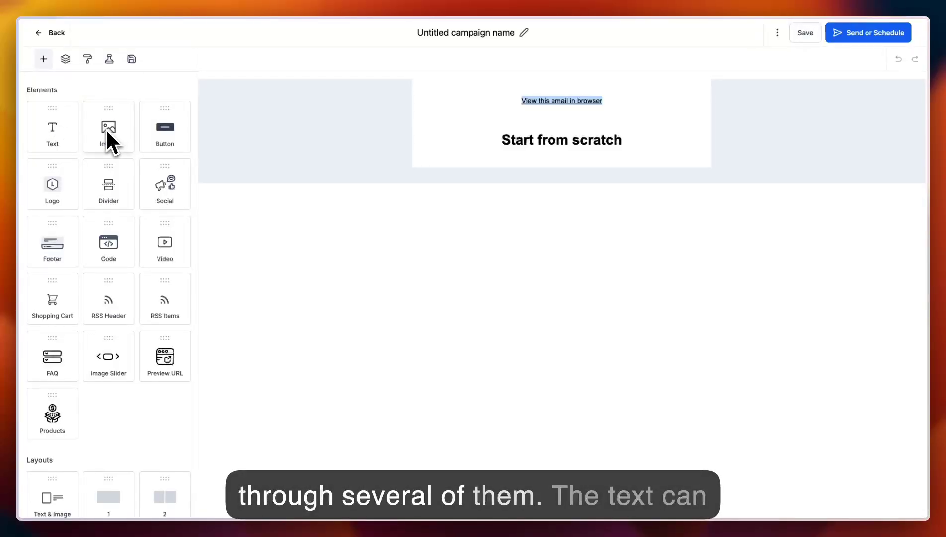
pyautogui.moveTo(55, 133); pyautogui.dragTo(439, 176)
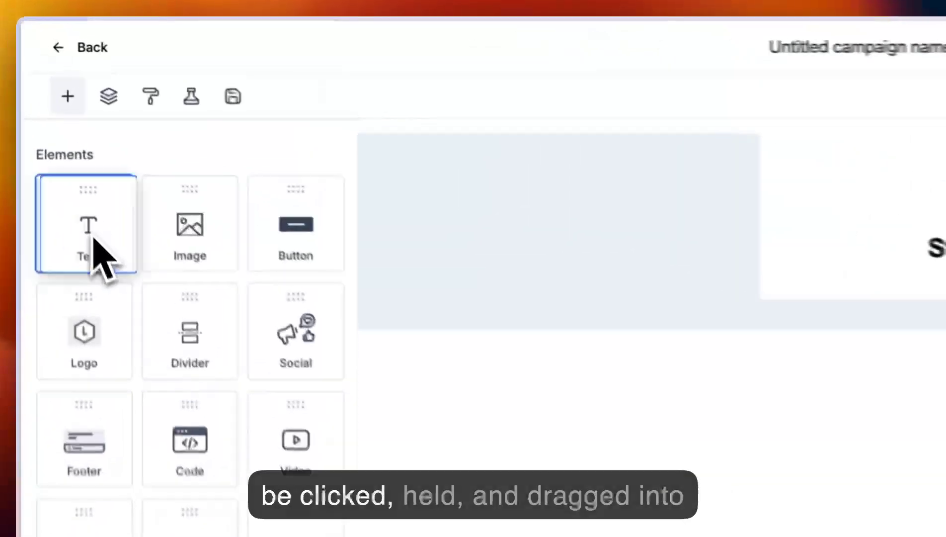
pyautogui.moveTo(619, 319); pyautogui.dragTo(699, 275)
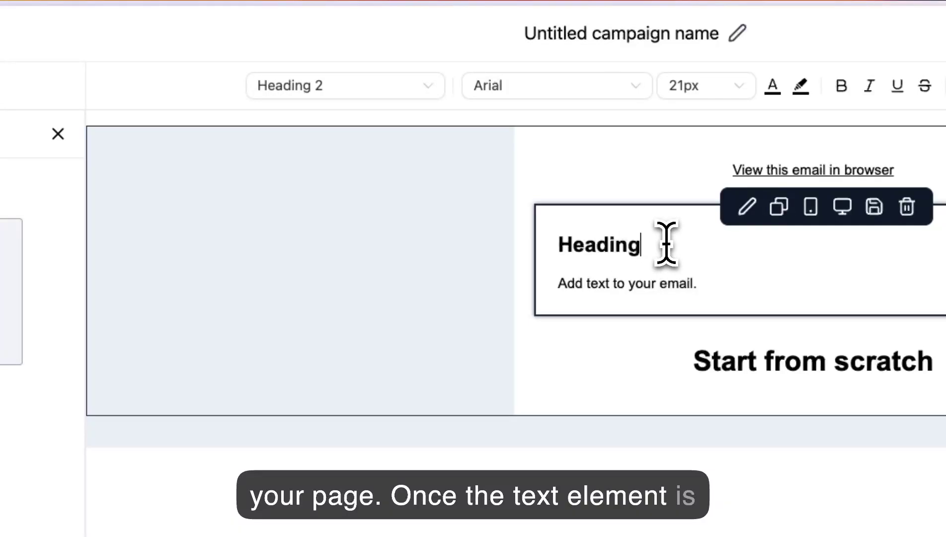
# Step: Review the heading style, font, size and line height options for the new text block's heading
pyautogui.doubleClick(590, 246)
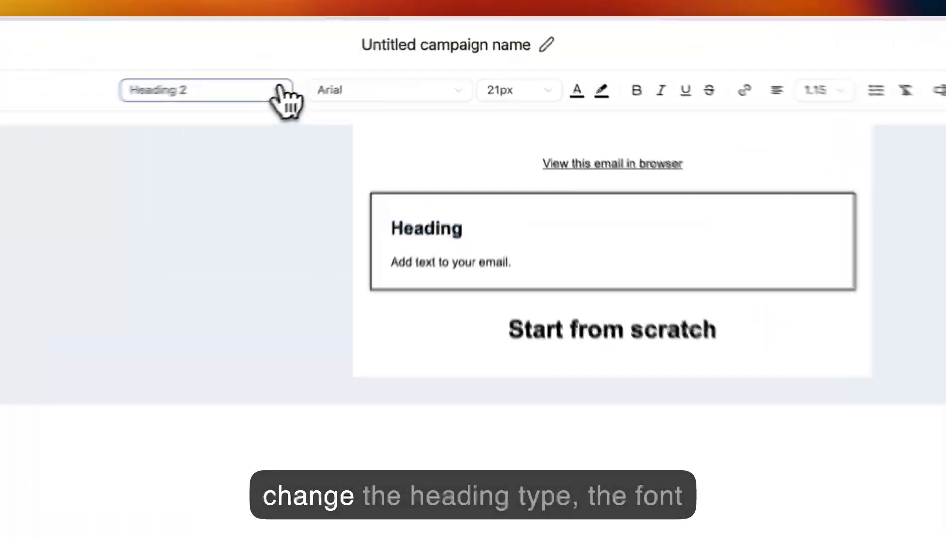
pyautogui.click(368, 58)
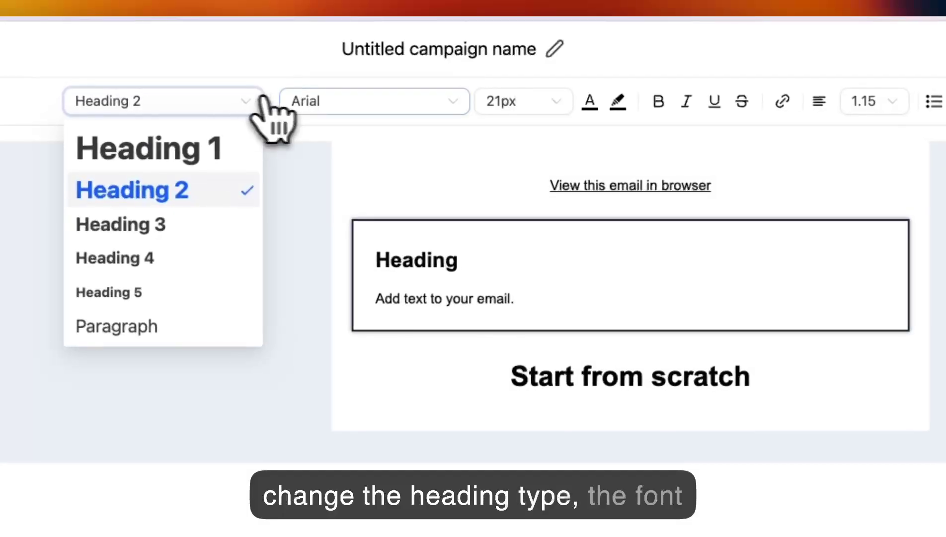
pyautogui.click(371, 101)
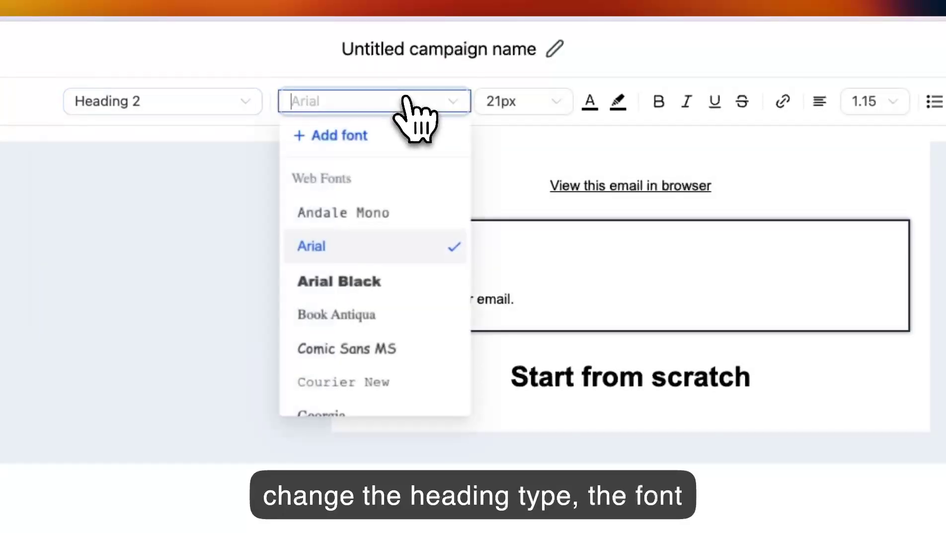
pyautogui.click(548, 103)
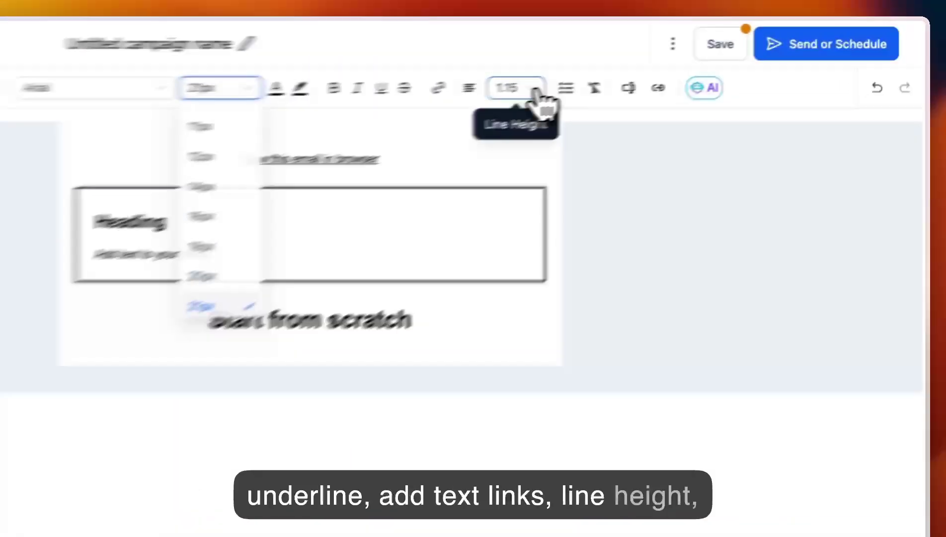
pyautogui.click(693, 59)
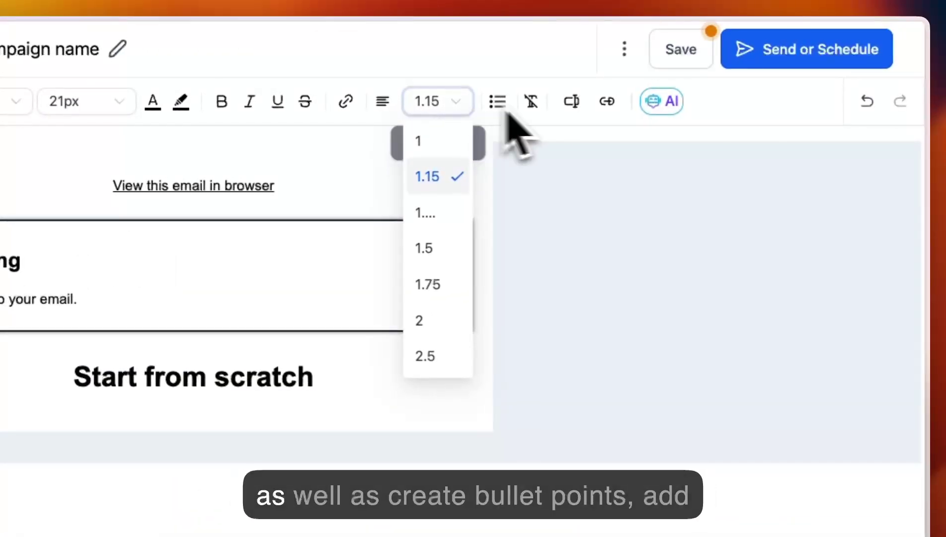
pyautogui.click(491, 102)
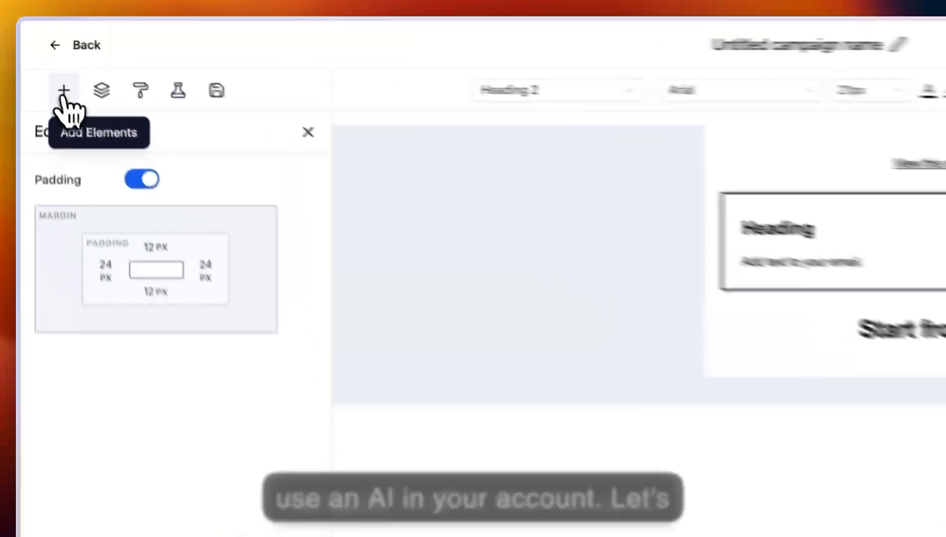
# Step: Add an Image element below the text block and shrink it to about 353 by 157
pyautogui.click(44, 58)
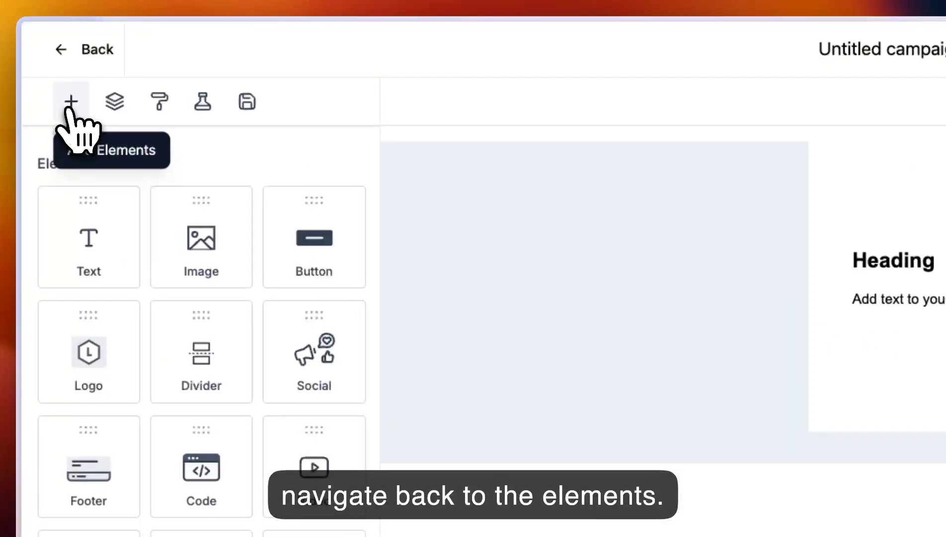
pyautogui.moveTo(201, 226); pyautogui.dragTo(905, 316)
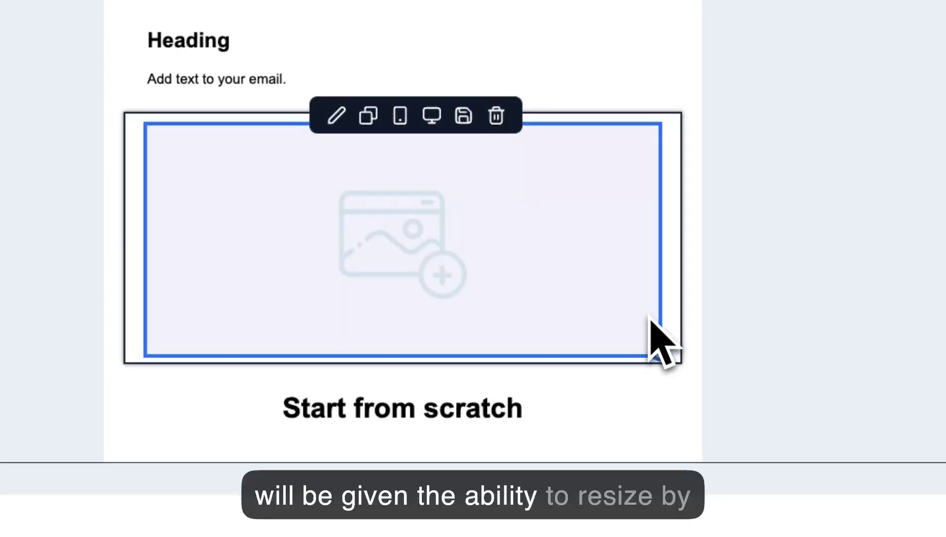
pyautogui.moveTo(661, 353); pyautogui.dragTo(520, 234)
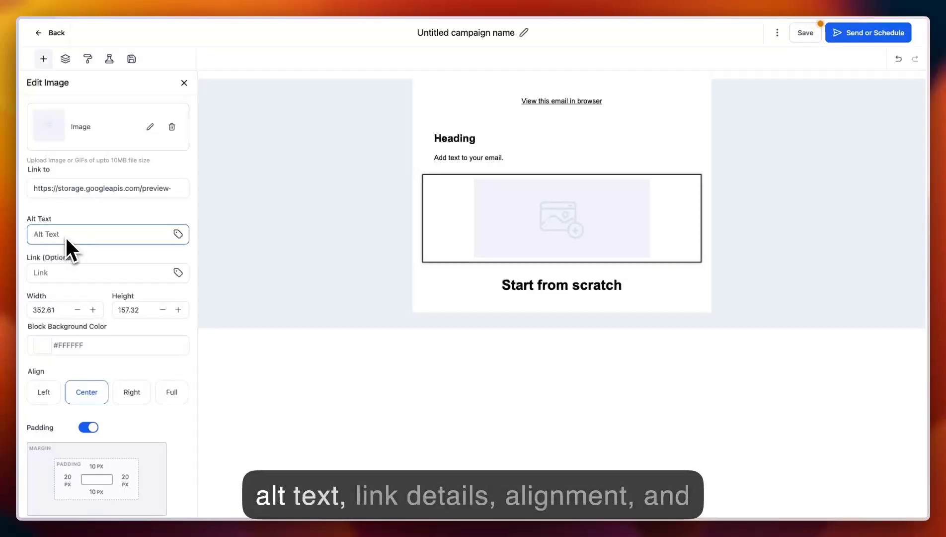
# Step: Set the image block's left padding to 40 px
pyautogui.scroll(-1, 65, 236)
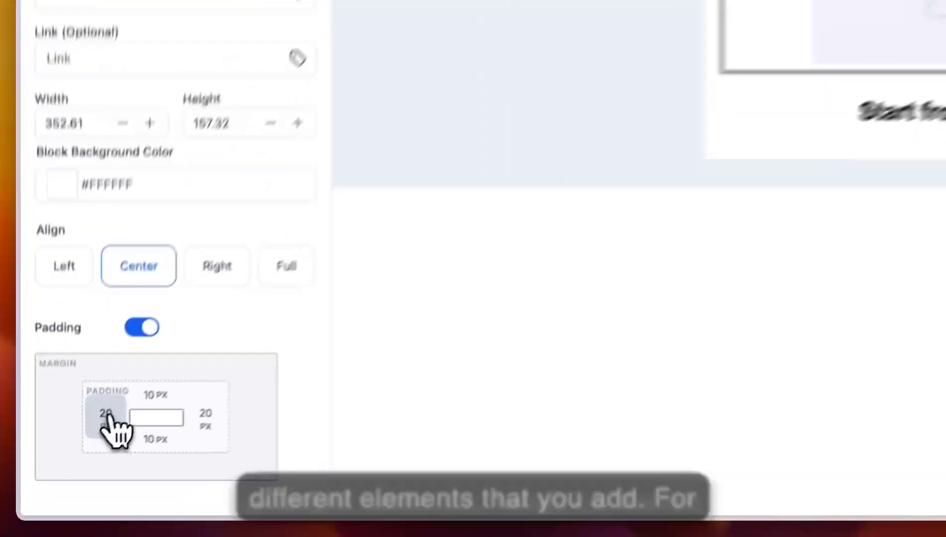
pyautogui.click(68, 458)
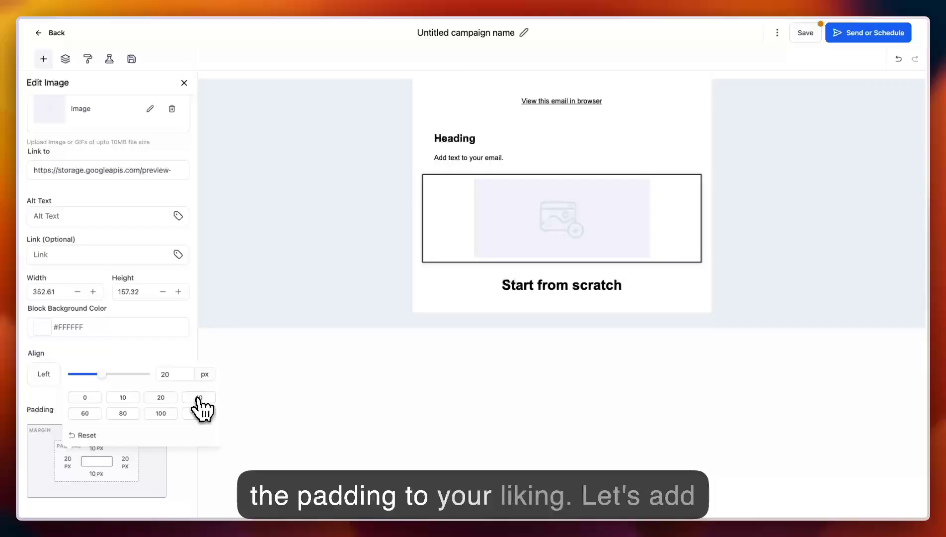
pyautogui.click(199, 397)
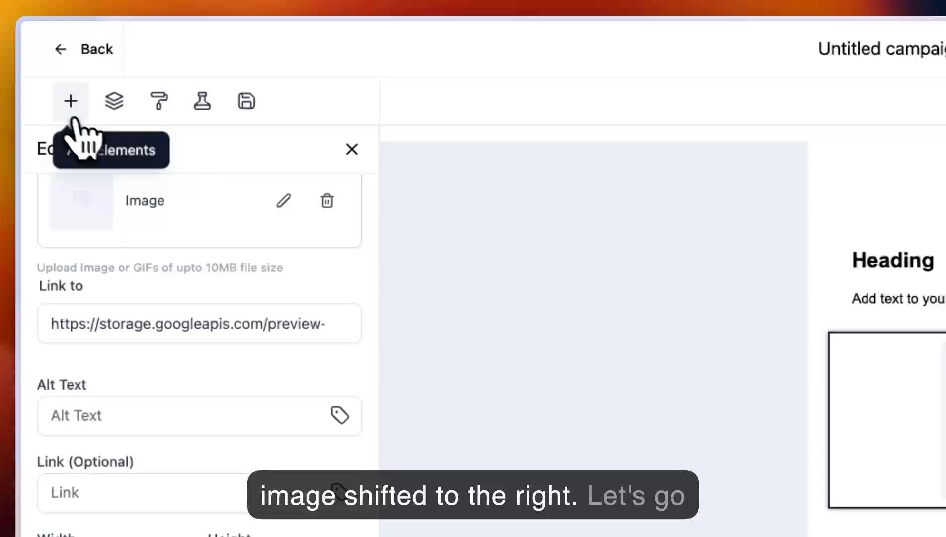
# Step: Add a Button element between the text block and the image
pyautogui.click(72, 115)
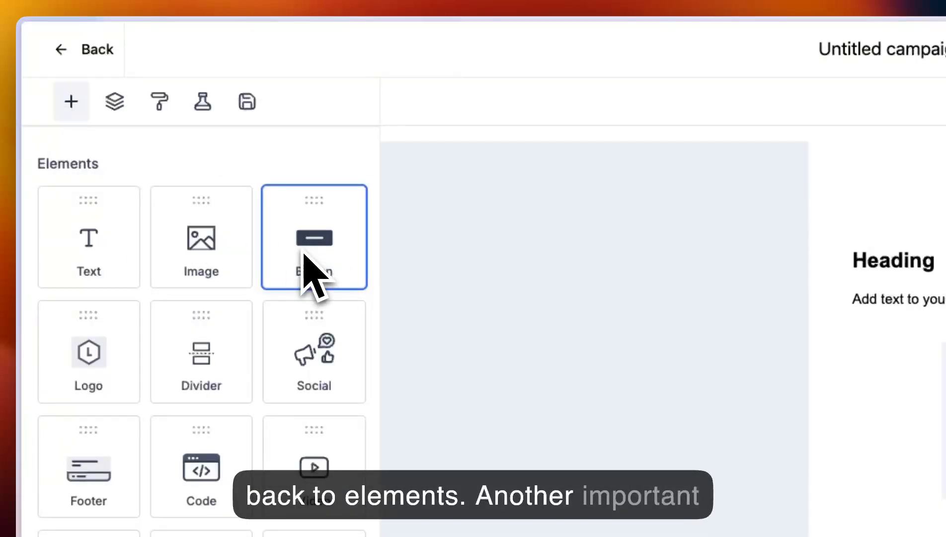
pyautogui.moveTo(312, 273); pyautogui.dragTo(945, 525)
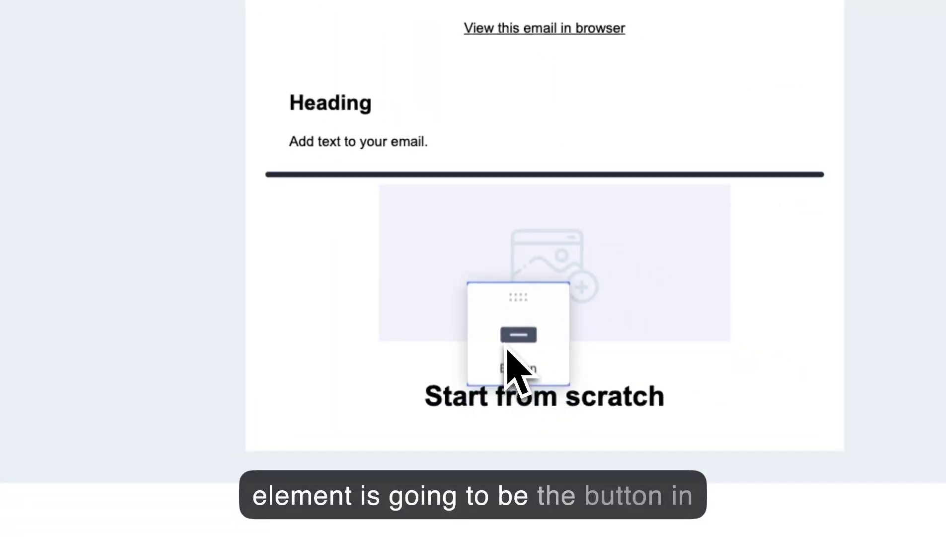
pyautogui.moveTo(508, 350); pyautogui.dragTo(506, 363)
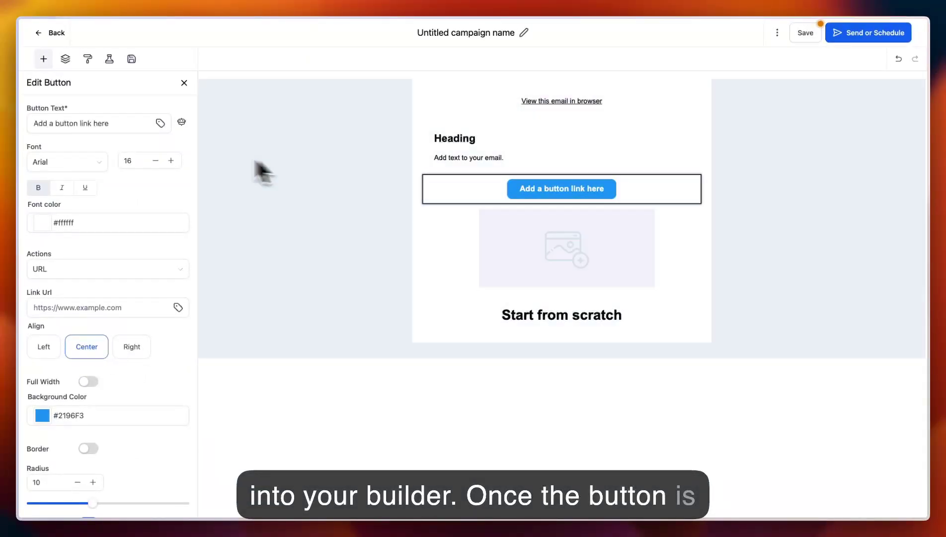
# Step: Change the button's label to "Text" and turn on its full width option
pyautogui.tripleClick(125, 123)
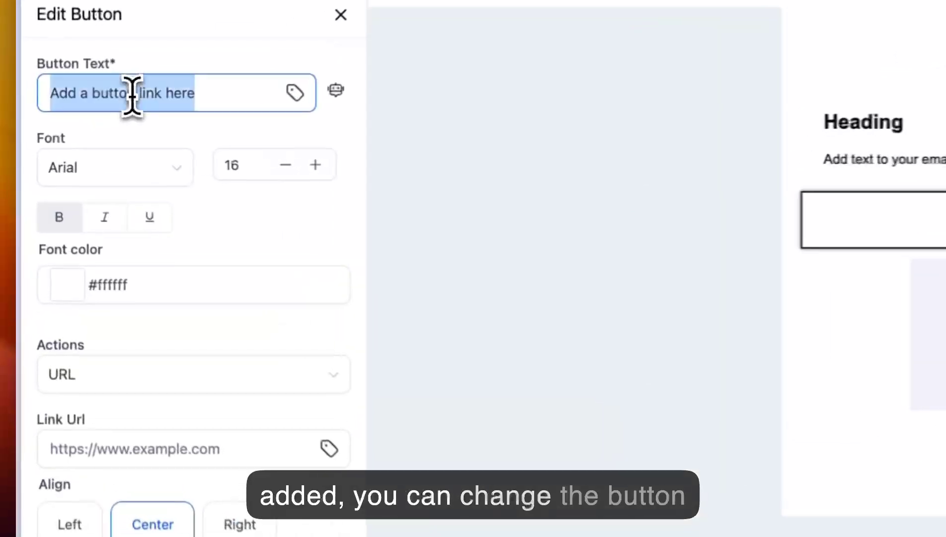
pyautogui.write('Text')
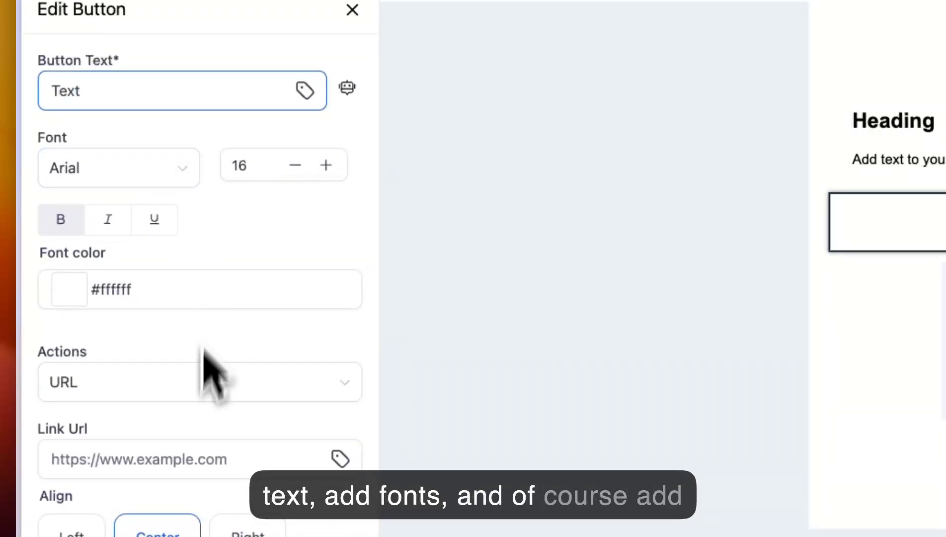
pyautogui.click(133, 458)
pyautogui.click(164, 413)
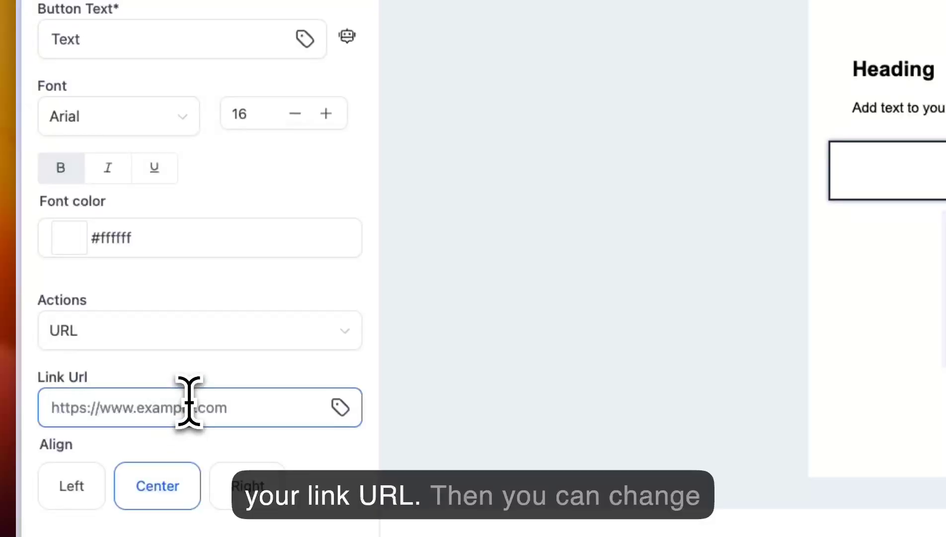
pyautogui.scroll(-5, 188, 401)
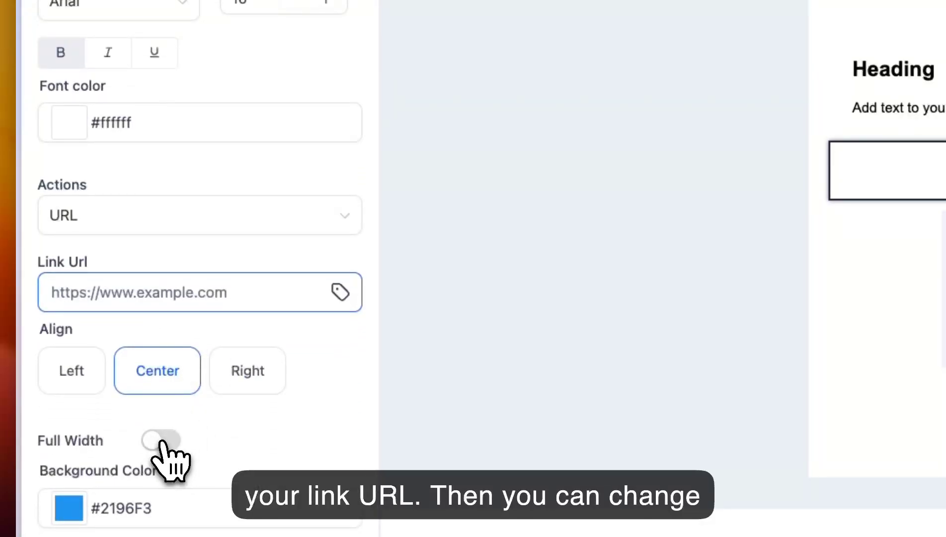
pyautogui.click(160, 441)
pyautogui.scroll(-3, 211, 447)
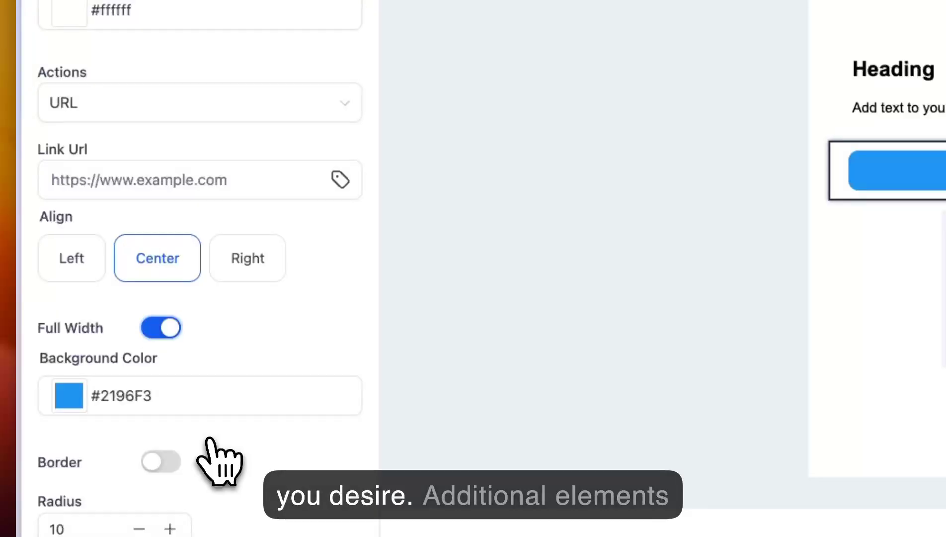
# Step: Add a Social element below the "Start from scratch" title and check its icon display options
pyautogui.scroll(5, 190, 201)
pyautogui.click(71, 73)
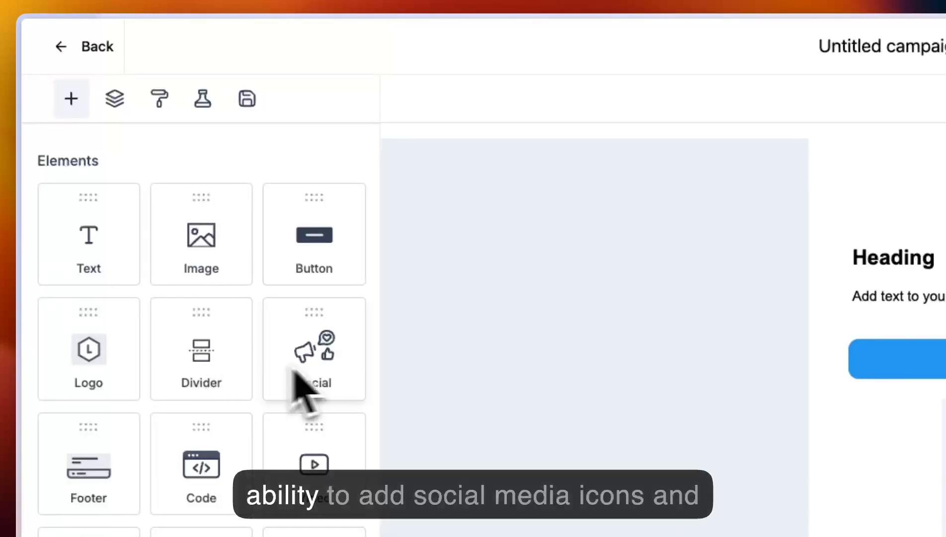
pyautogui.moveTo(293, 369); pyautogui.dragTo(770, 413)
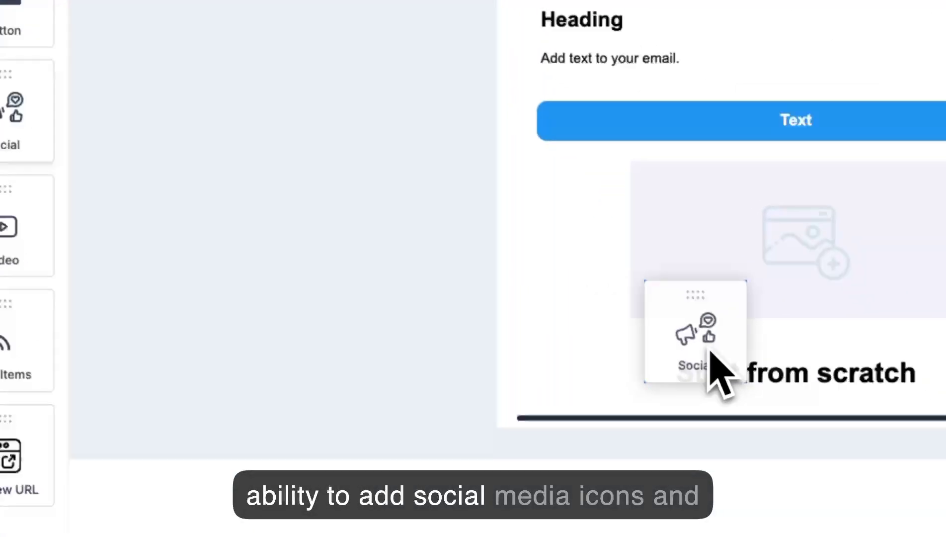
pyautogui.moveTo(710, 350); pyautogui.dragTo(711, 352)
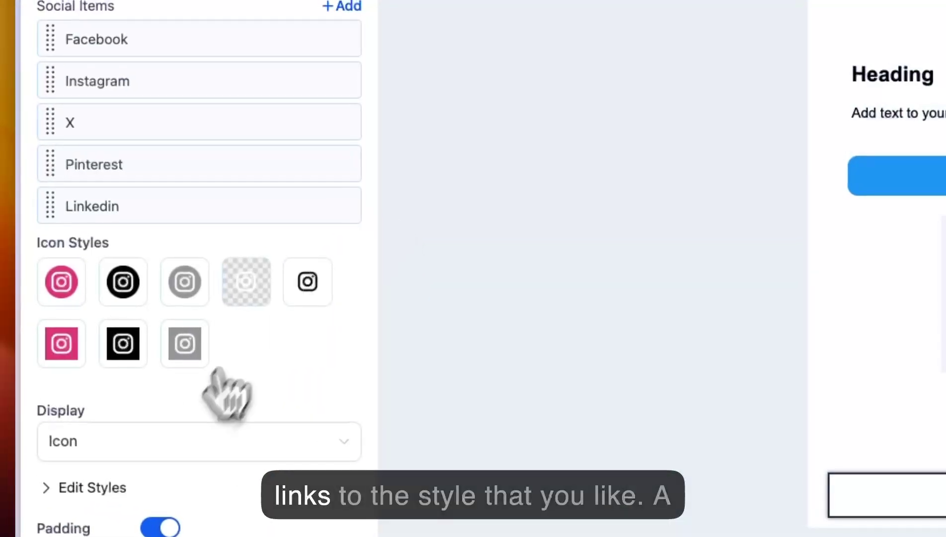
pyautogui.click(157, 439)
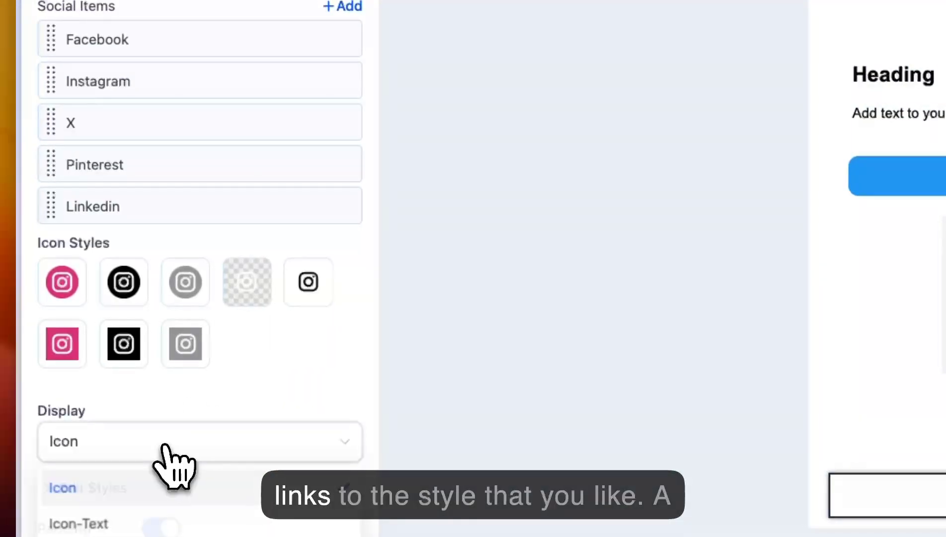
pyautogui.click(143, 401)
pyautogui.click(69, 36)
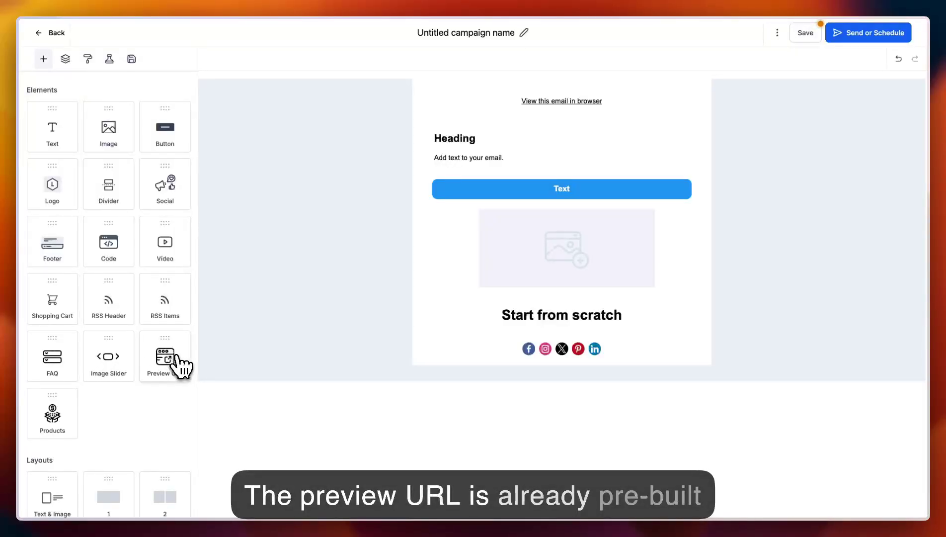
# Step: Add a two-column layout section at the top of the email and change its column layout to 4
pyautogui.moveTo(179, 358); pyautogui.dragTo(519, 102)
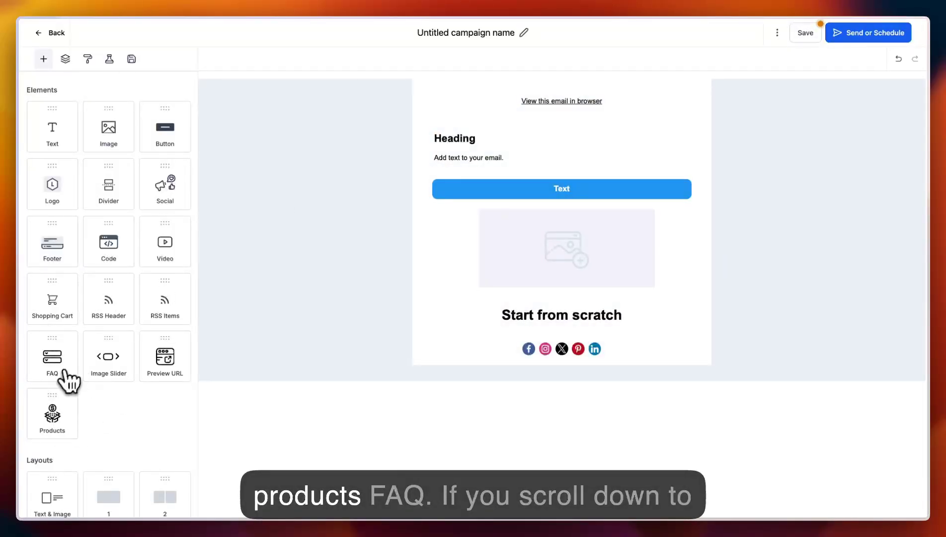
pyautogui.scroll(-3, 115, 412)
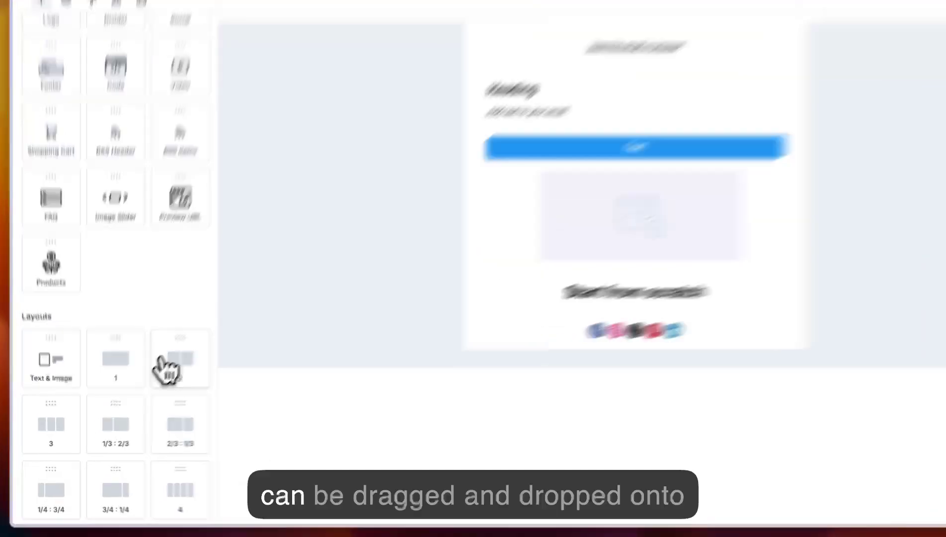
pyautogui.moveTo(155, 380); pyautogui.dragTo(483, 356)
pyautogui.moveTo(491, 395); pyautogui.dragTo(409, 124)
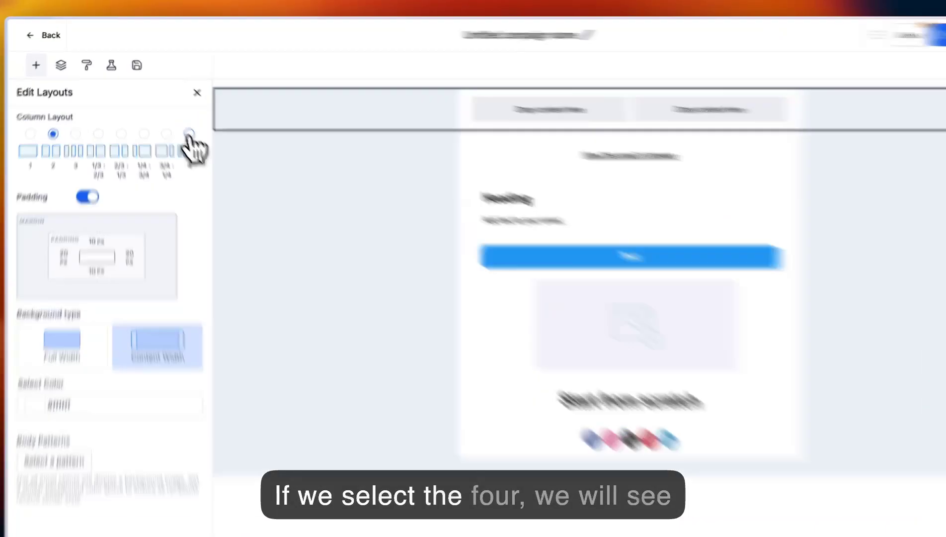
pyautogui.click(176, 119)
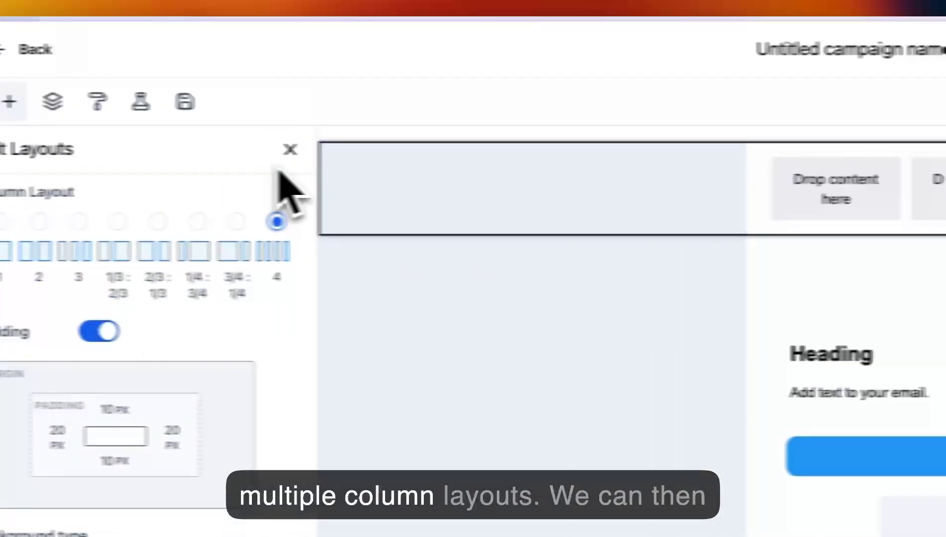
# Step: Add an Image element to the first column of the new four-column section
pyautogui.click(9, 102)
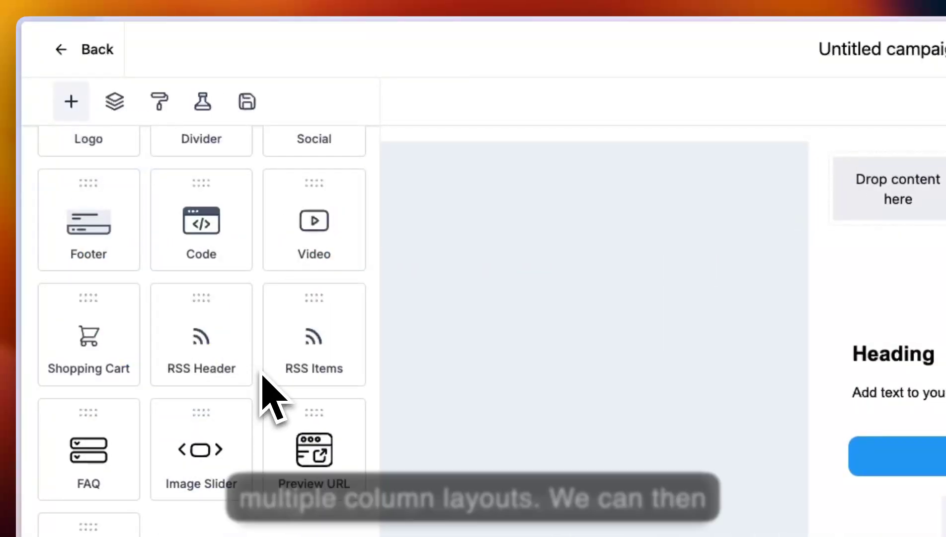
pyautogui.scroll(5, 268, 391)
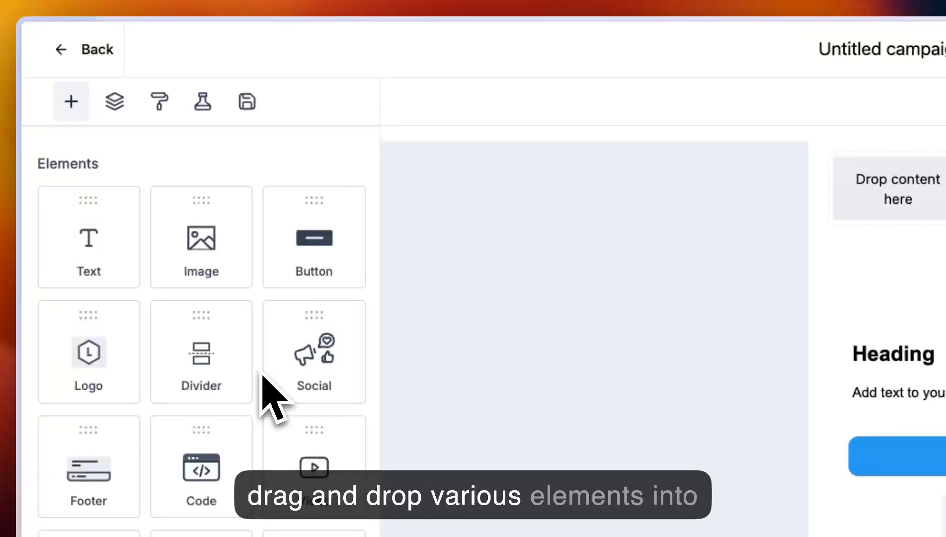
pyautogui.moveTo(201, 264); pyautogui.dragTo(928, 233)
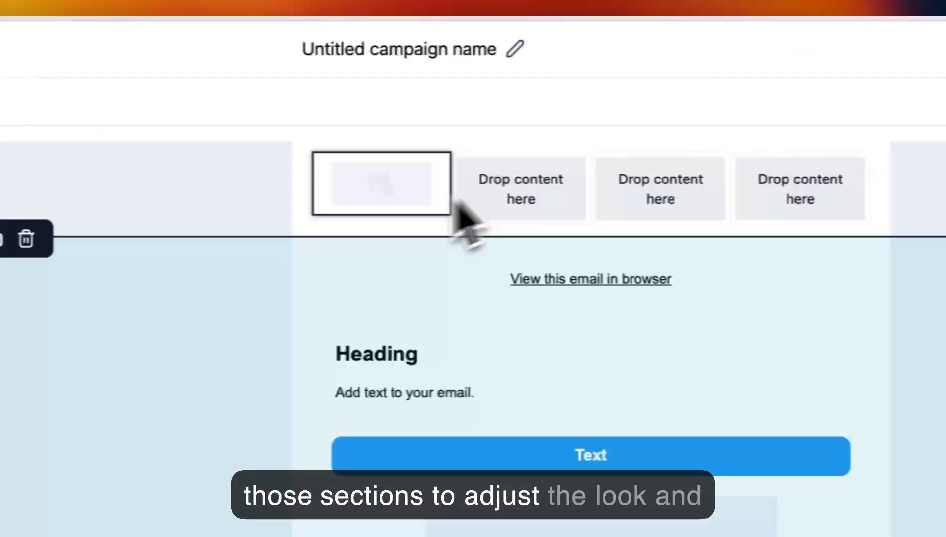
pyautogui.click(581, 204)
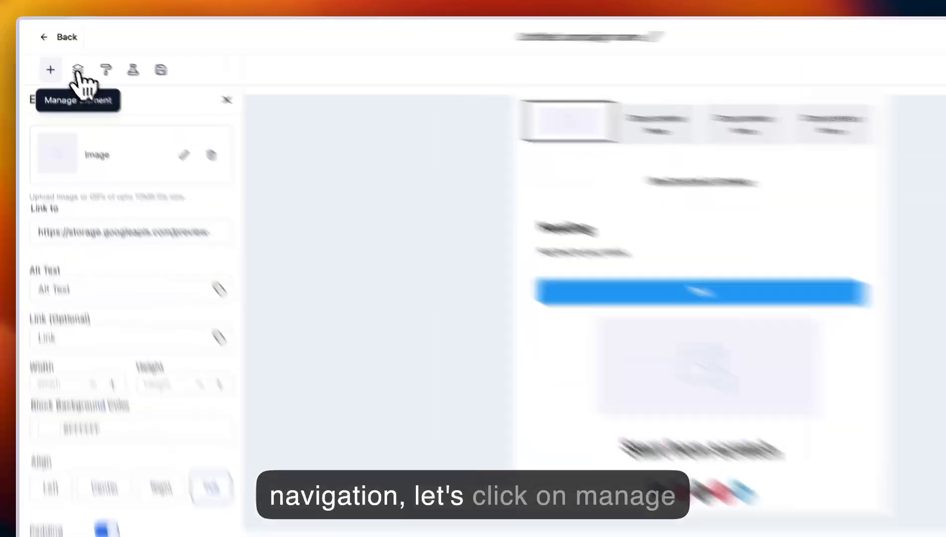
# Step: Expand the first section and its first column in the element structure and toggle the image's mobile display option
pyautogui.click(65, 59)
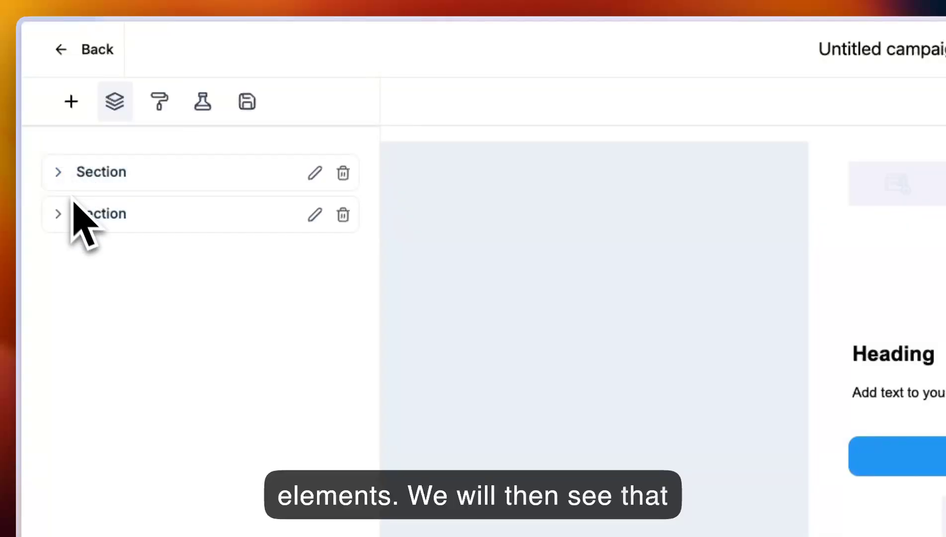
pyautogui.click(58, 173)
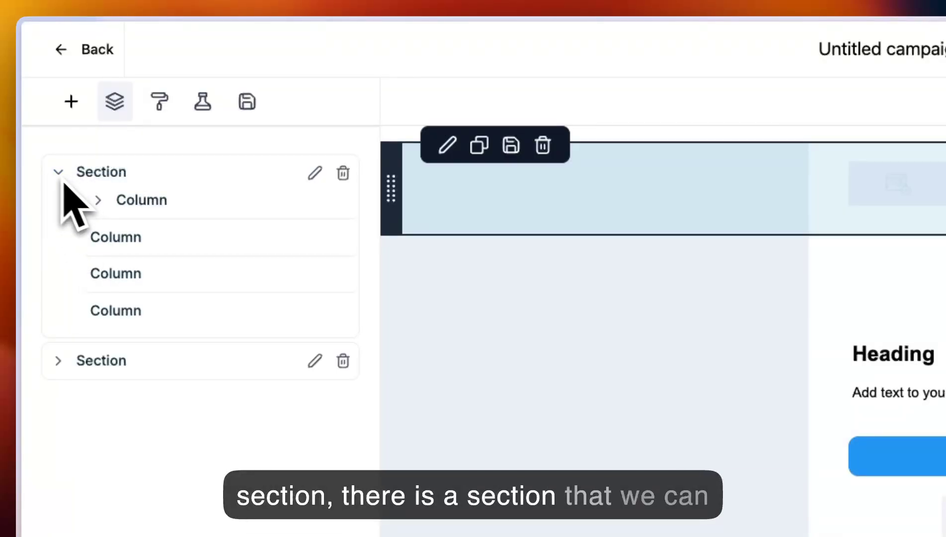
pyautogui.click(98, 200)
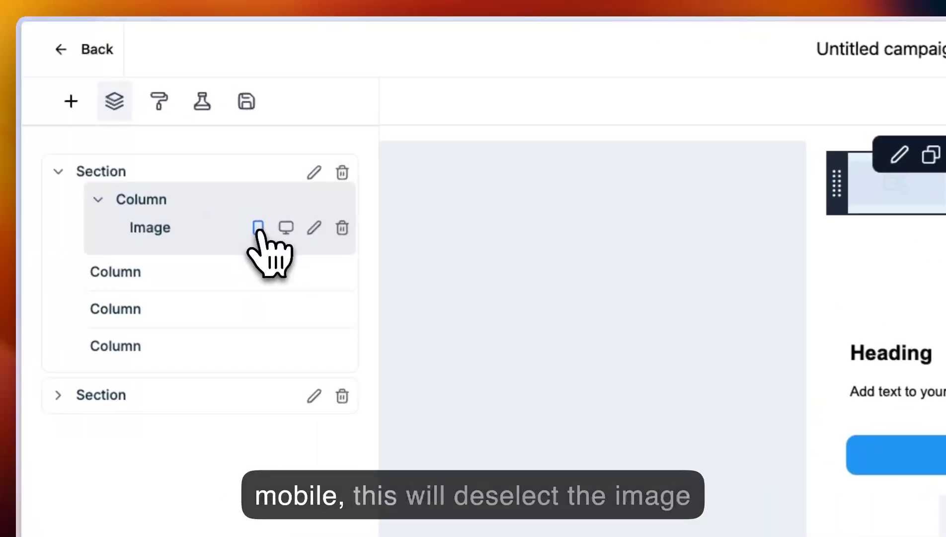
pyautogui.click(137, 123)
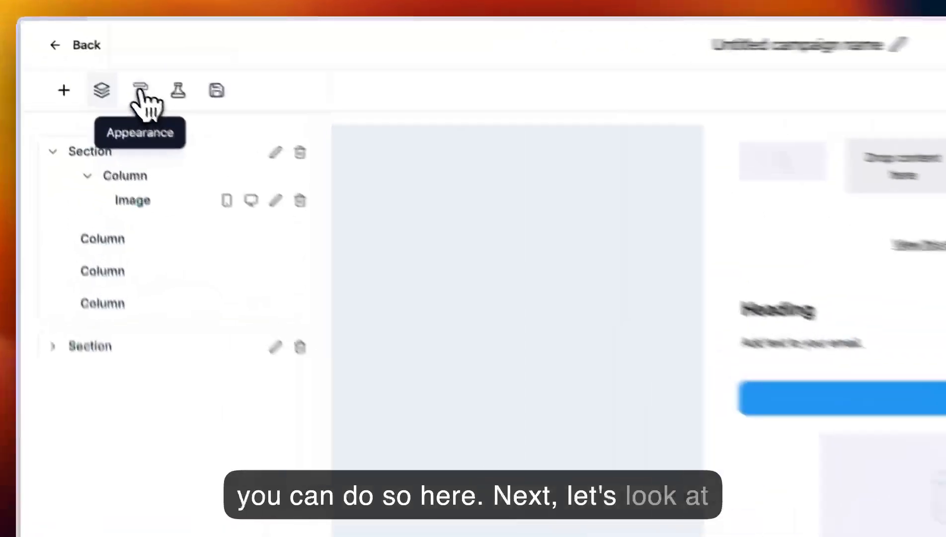
# Step: Review the global appearance settings for the template, buttons and dividers
pyautogui.click(87, 58)
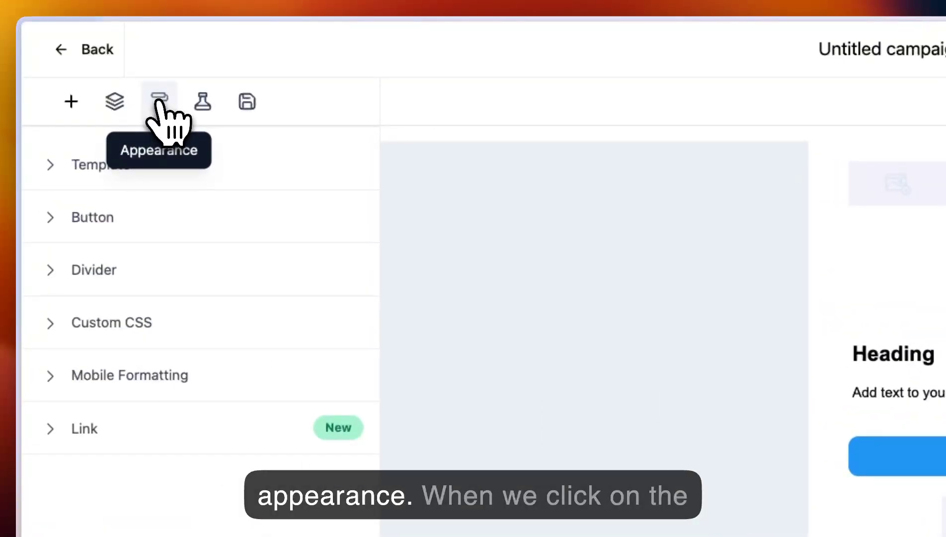
pyautogui.click(59, 174)
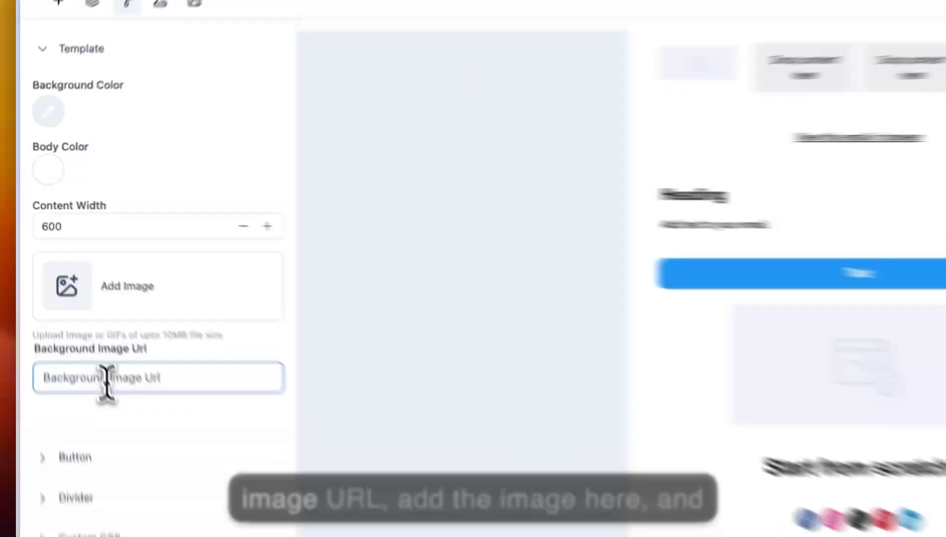
pyautogui.click(77, 305)
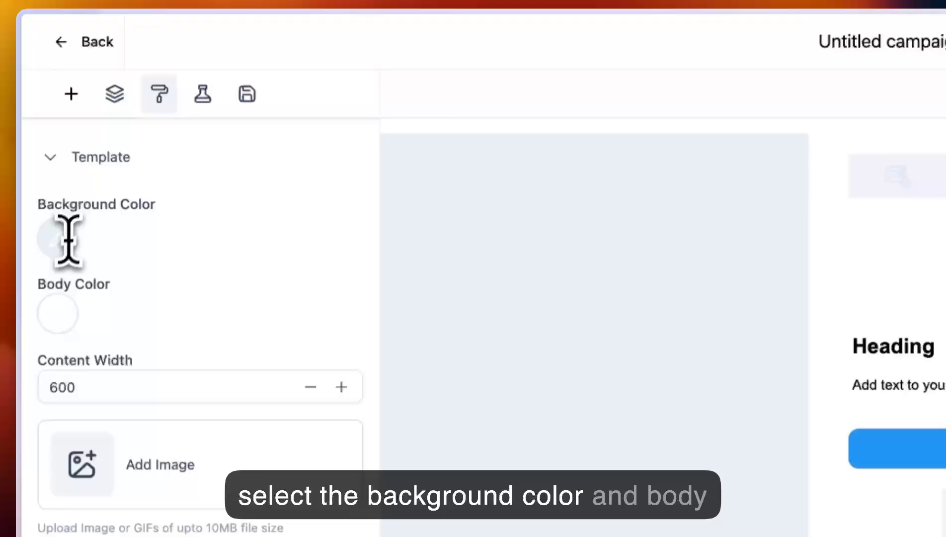
pyautogui.click(59, 157)
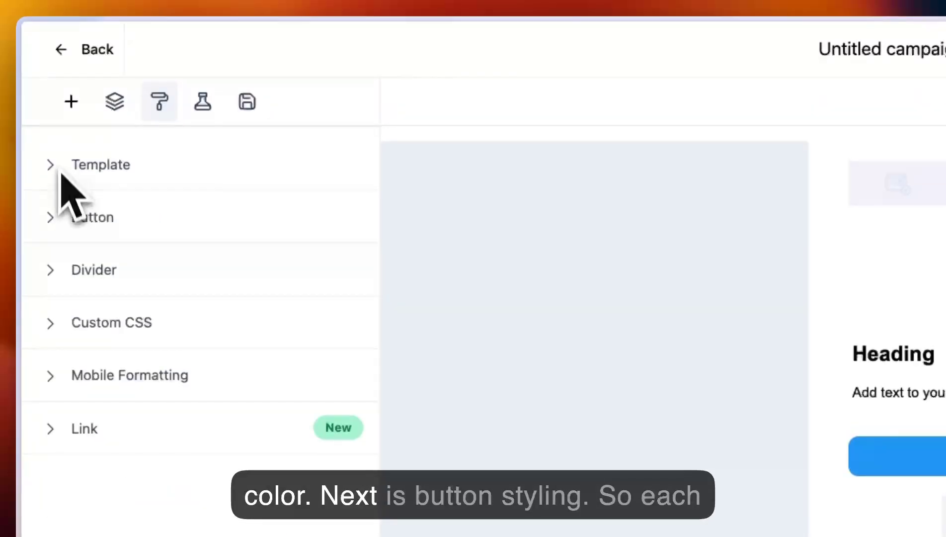
pyautogui.click(69, 219)
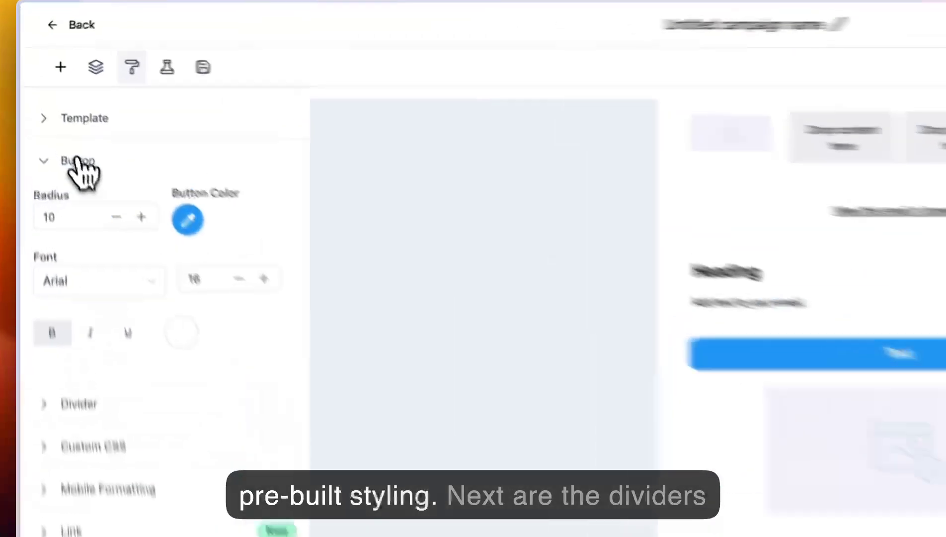
pyautogui.click(70, 117)
pyautogui.click(85, 241)
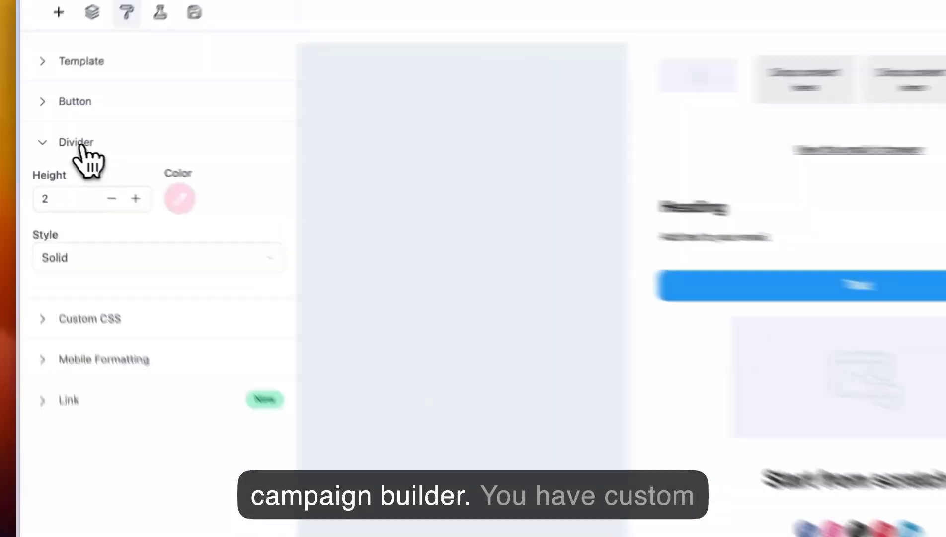
pyautogui.click(57, 145)
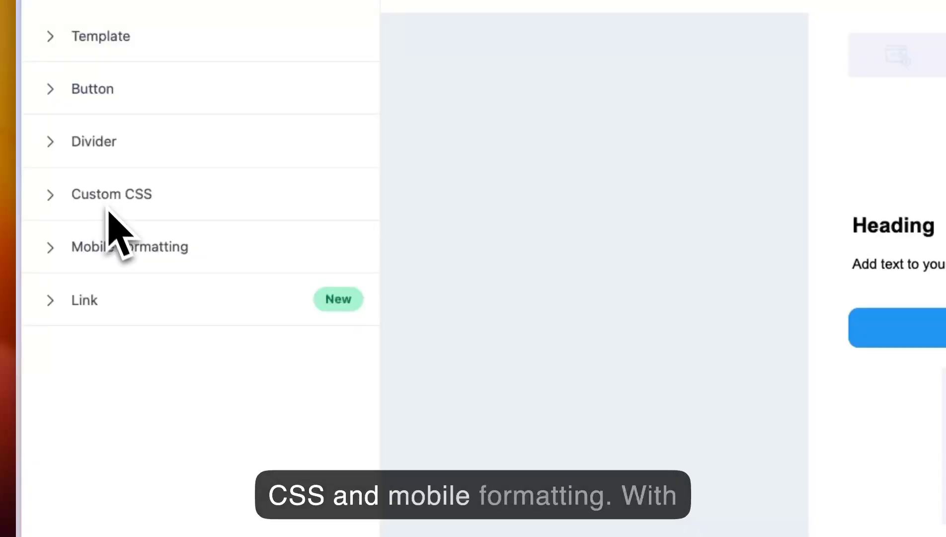
# Step: Turn on Heading H1 mobile formatting in the appearance settings and check the link style options
pyautogui.click(112, 246)
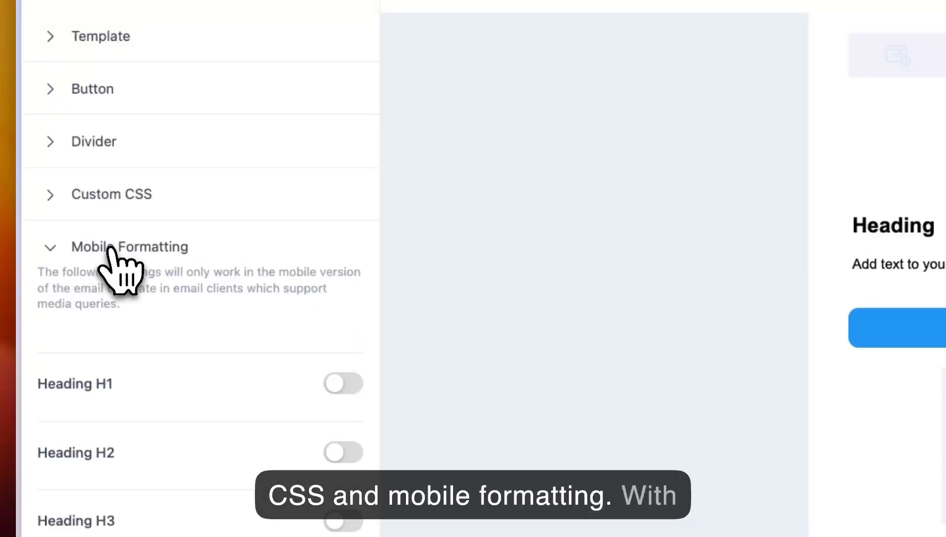
pyautogui.click(345, 385)
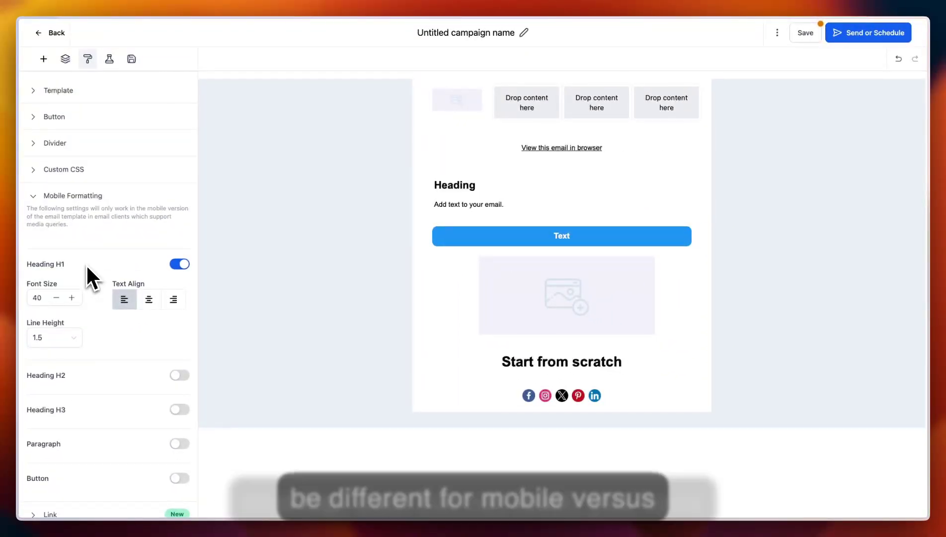
pyautogui.click(63, 195)
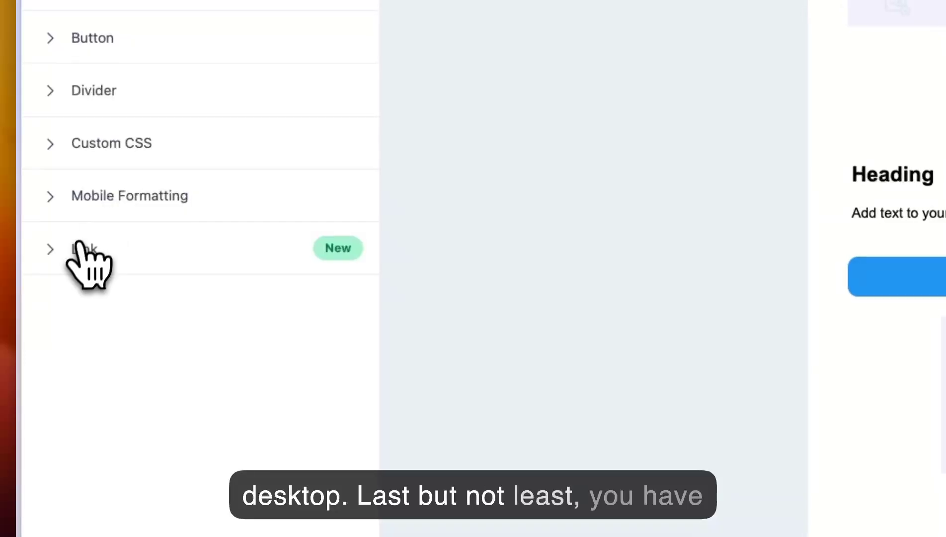
pyautogui.click(79, 256)
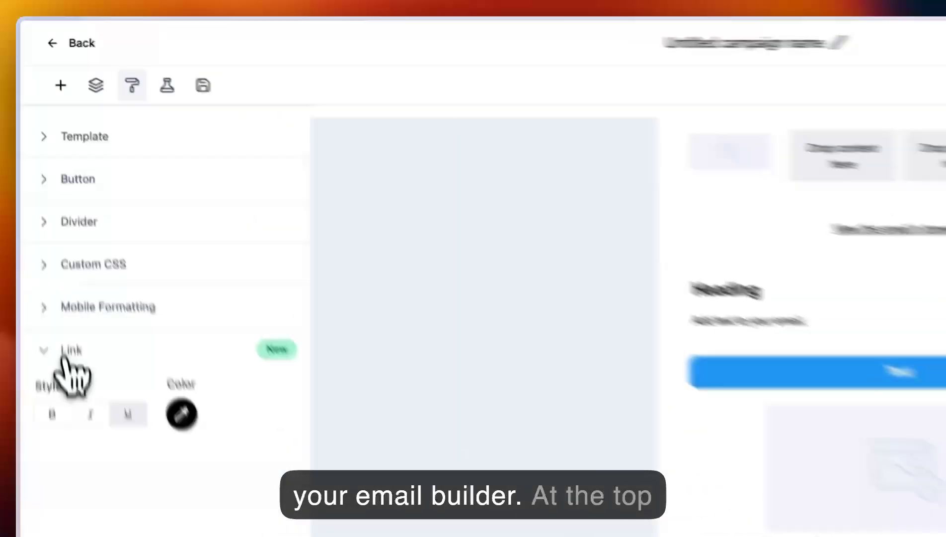
pyautogui.click(50, 222)
# Step: Enable A/B testing for the campaign with Email Content as the test type
pyautogui.click(109, 59)
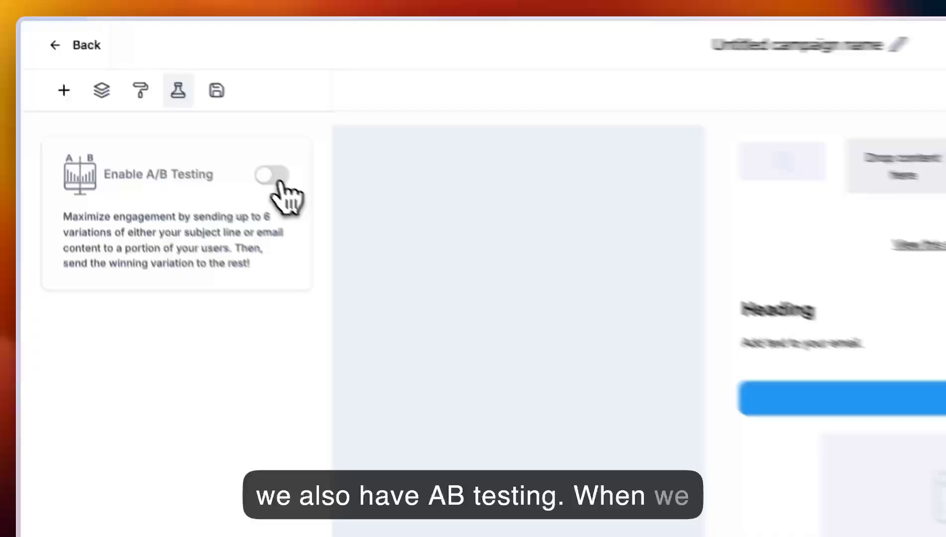
pyautogui.click(163, 108)
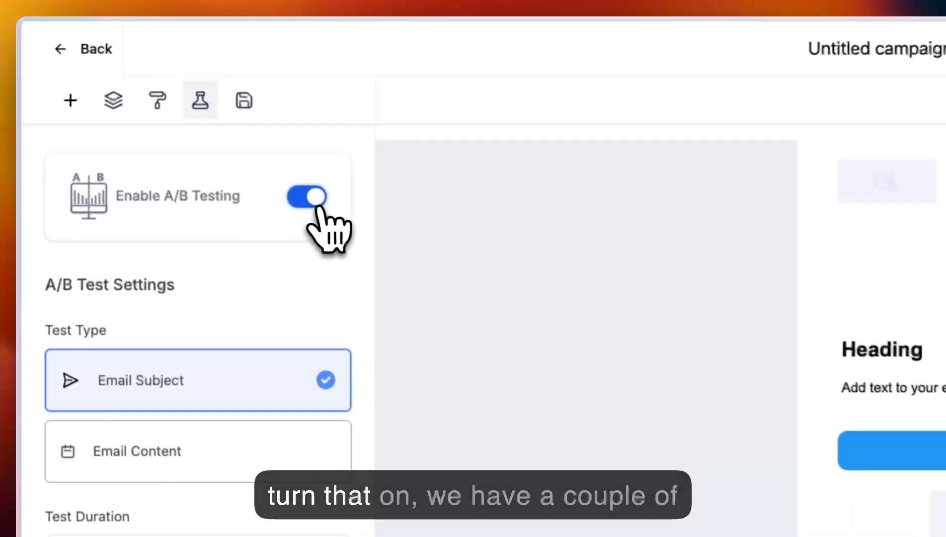
pyautogui.scroll(-3, 238, 328)
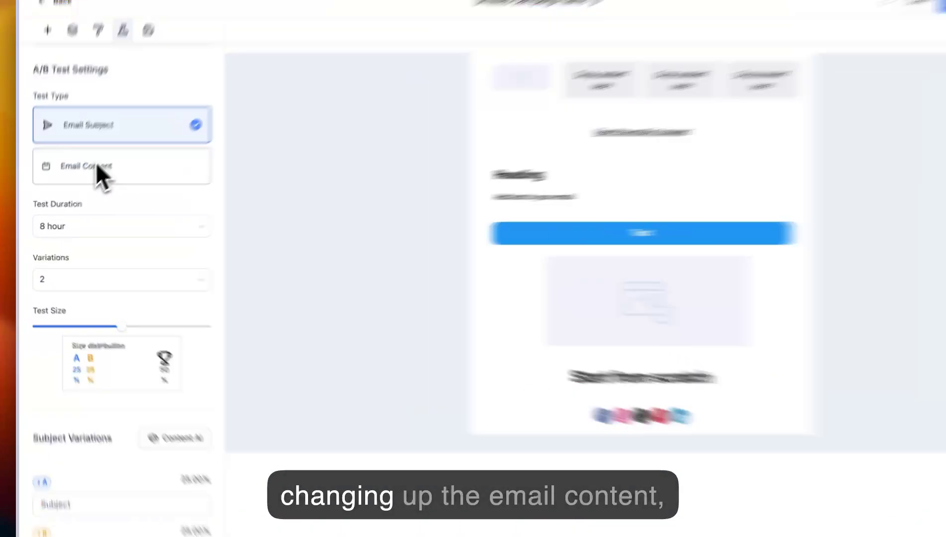
pyautogui.click(98, 167)
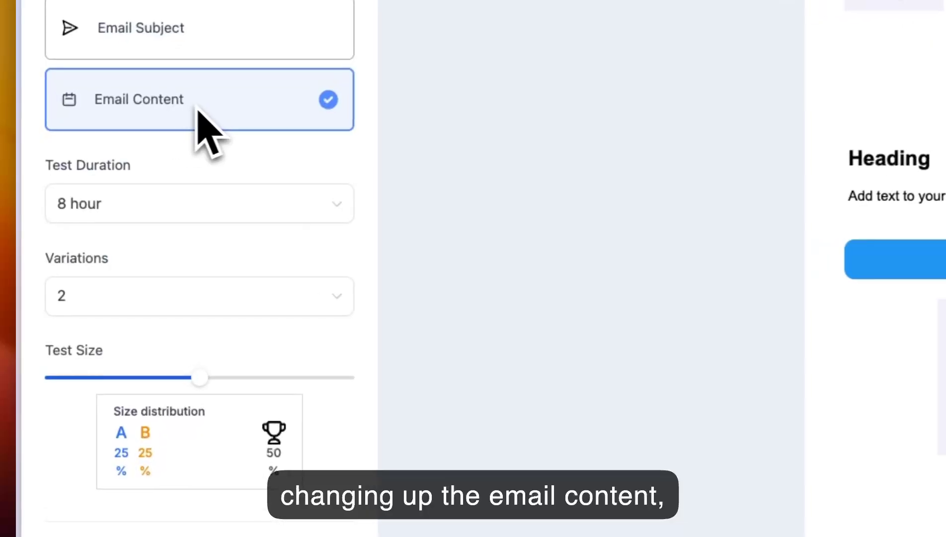
# Step: Check the A/B test's duration, variation and size options and set the winning criteria to Unique Click Rate
pyautogui.click(188, 203)
pyautogui.click(181, 204)
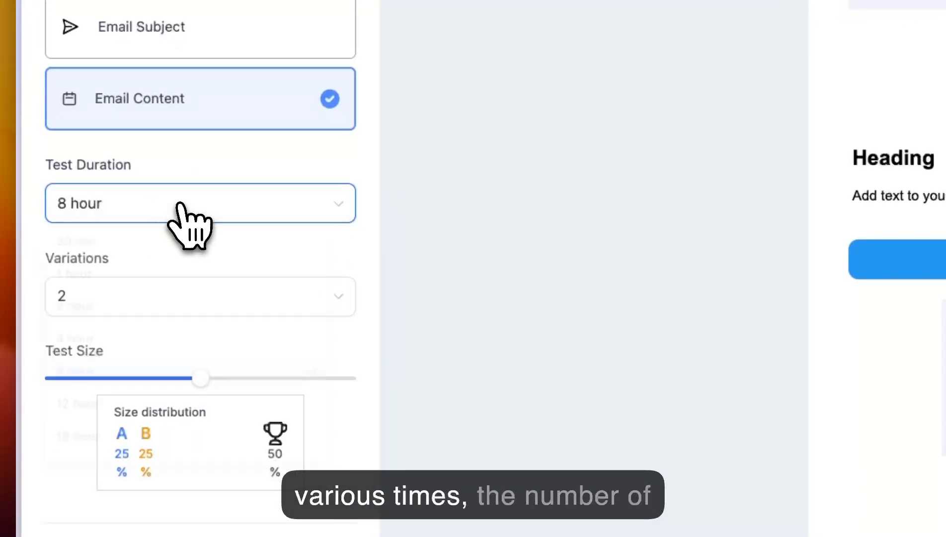
pyautogui.click(175, 304)
pyautogui.click(175, 304)
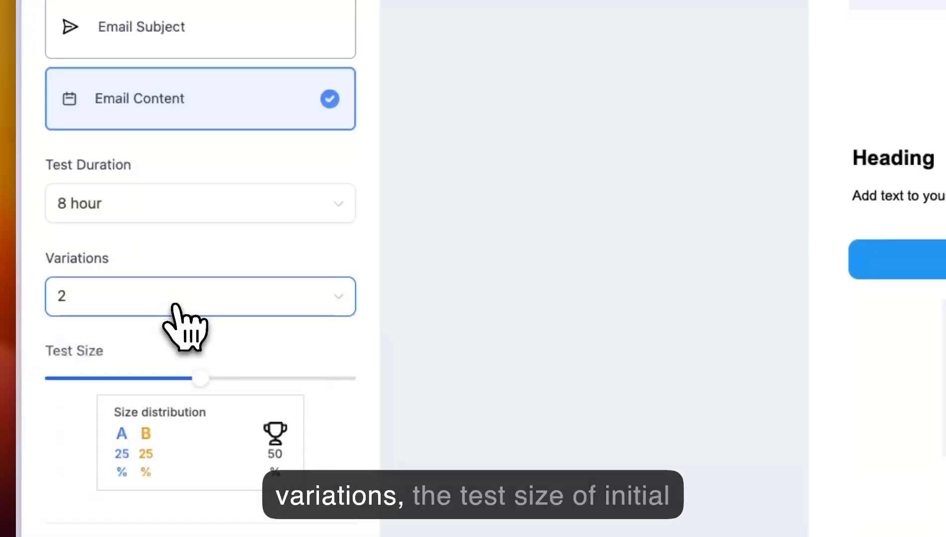
pyautogui.scroll(-3, 175, 305)
pyautogui.moveTo(204, 308)
pyautogui.mouseDown()
pyautogui.moveTo(128, 308)
pyautogui.moveTo(264, 309)
pyautogui.moveTo(202, 308)
pyautogui.mouseUp()
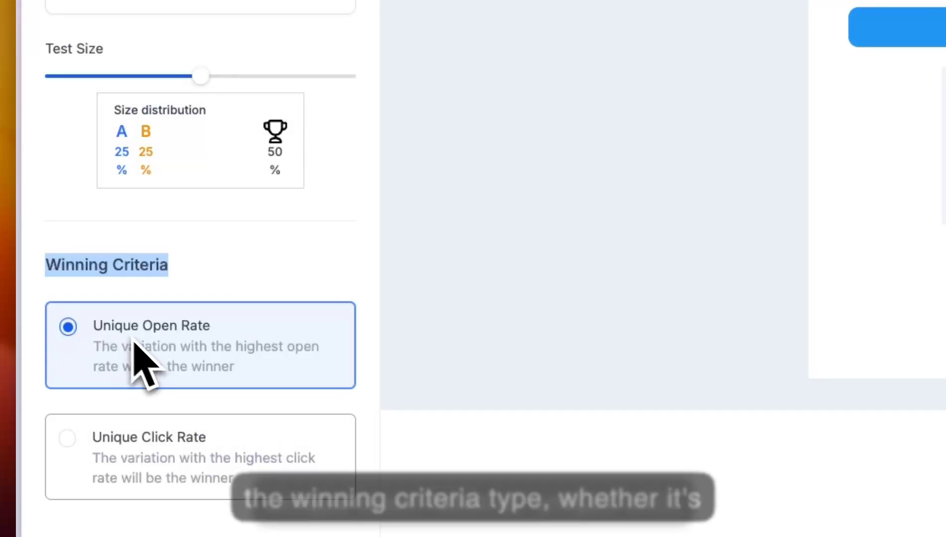
pyautogui.click(130, 450)
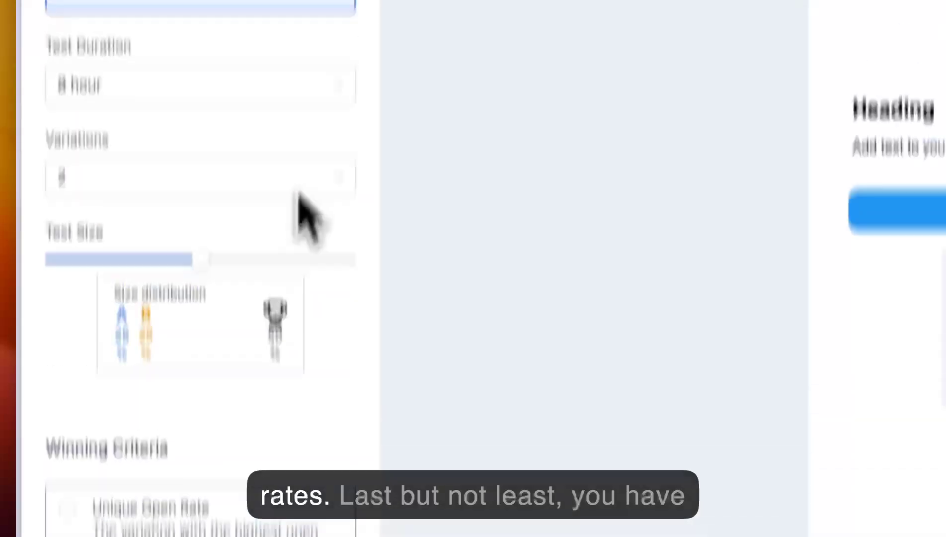
# Step: Save the four-column section to the saved sections and insert the saved Section 1 directly below it
pyautogui.click(251, 101)
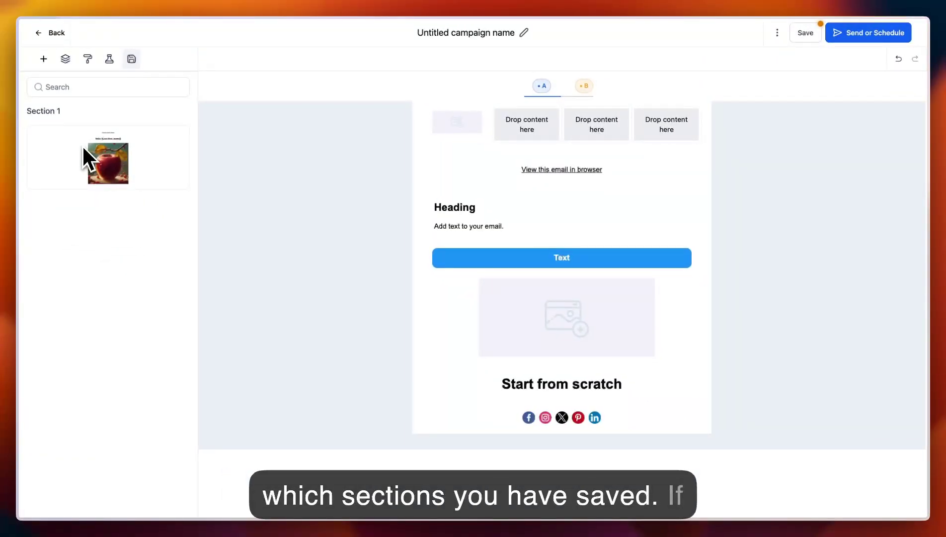
pyautogui.moveTo(82, 145); pyautogui.dragTo(226, 144)
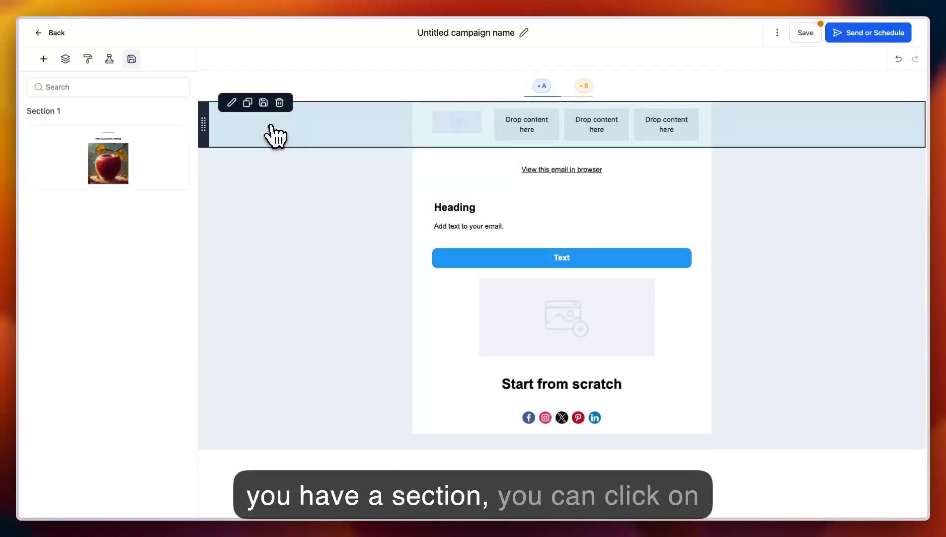
pyautogui.click(263, 103)
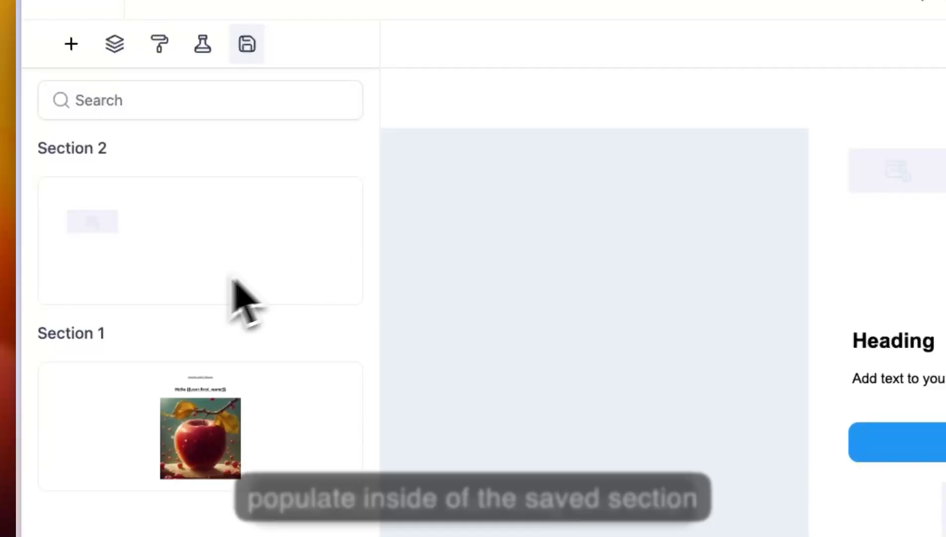
pyautogui.moveTo(182, 408); pyautogui.dragTo(788, 276)
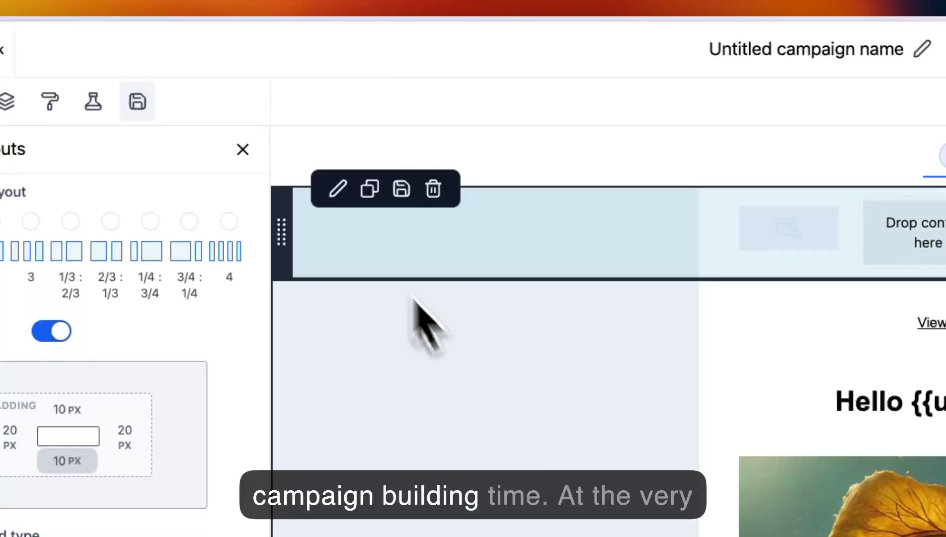
# Step: Close the section's layout settings and rename the untitled campaign to TEst
pyautogui.click(245, 154)
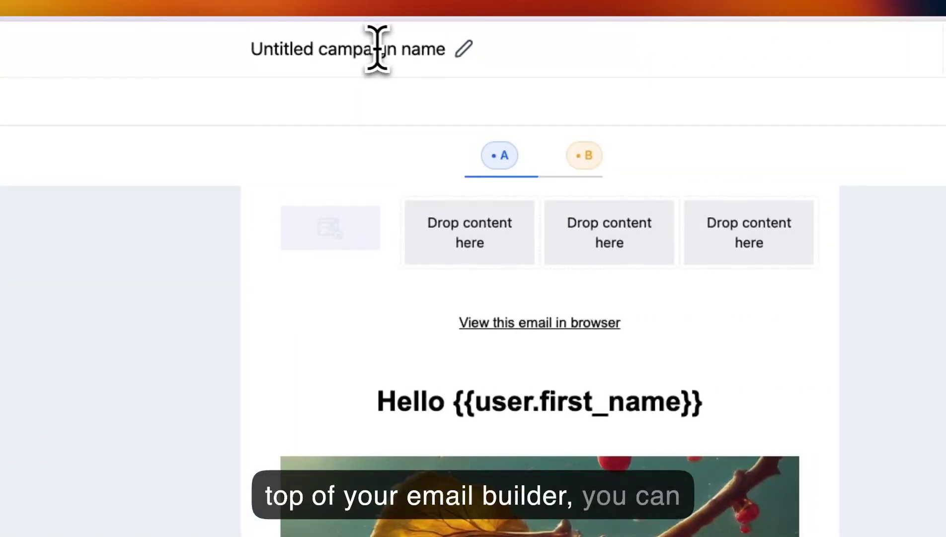
pyautogui.click(383, 49)
pyautogui.write('TEst')
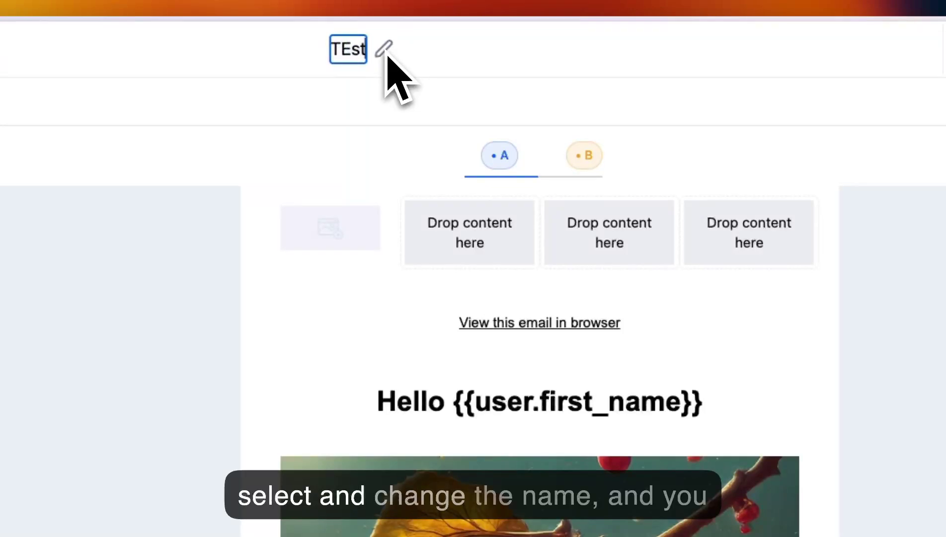
pyautogui.click(787, 53)
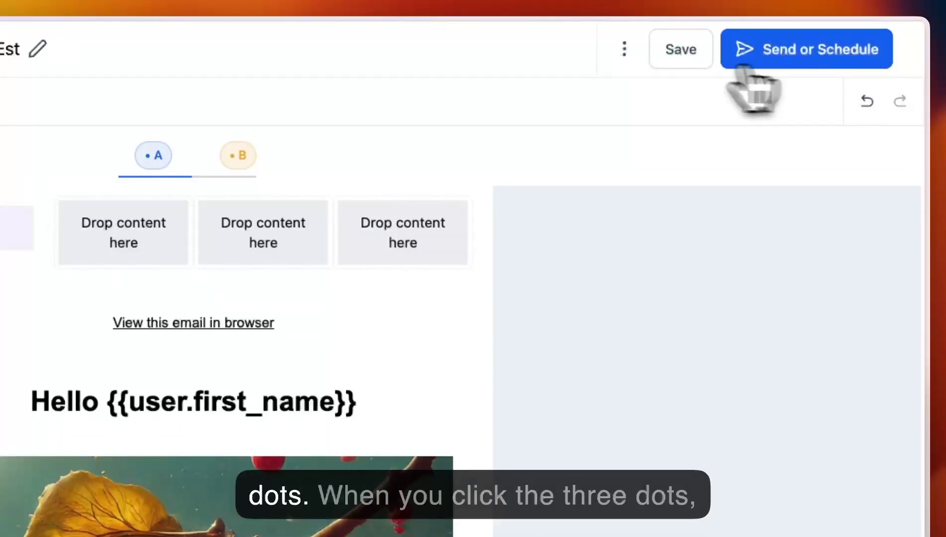
# Step: Check the campaign's additional options and its file attachments dialog, and close the dialog without adding a file
pyautogui.click(624, 48)
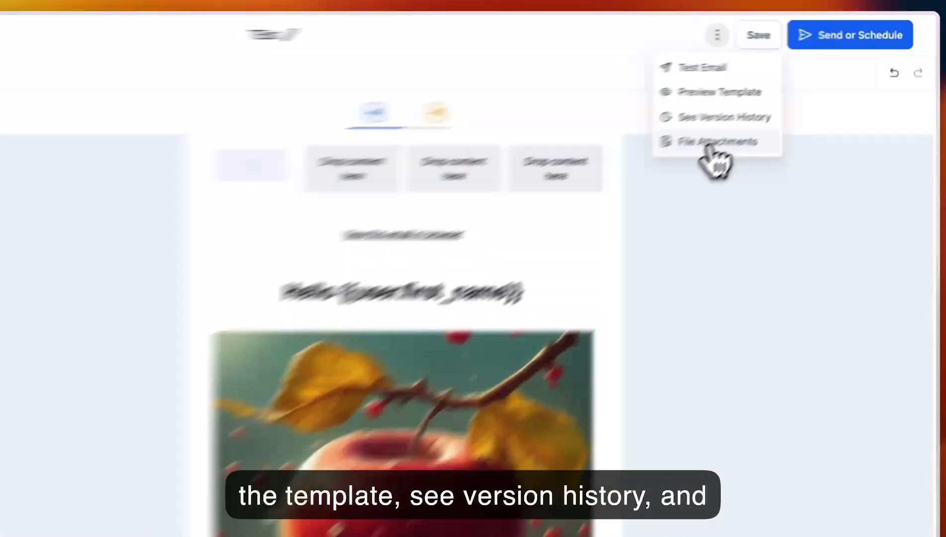
pyautogui.click(777, 105)
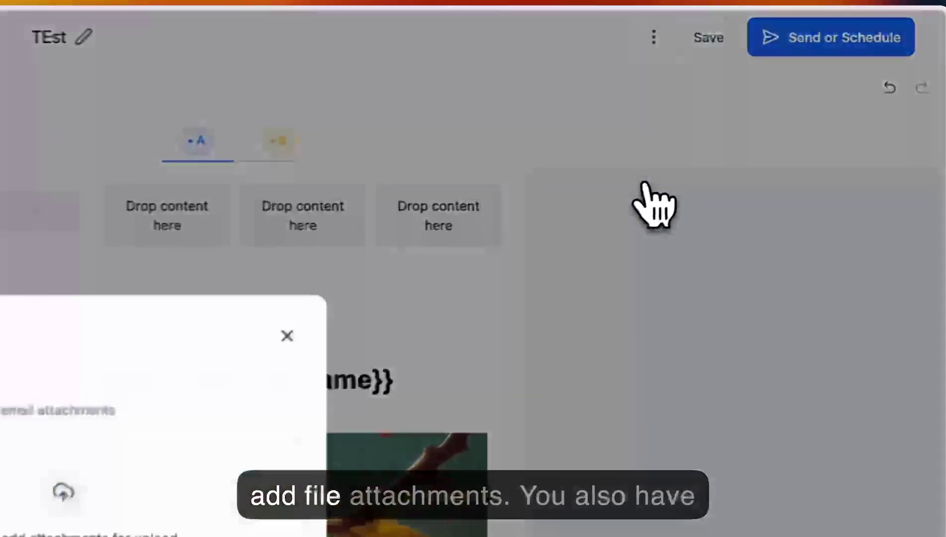
pyautogui.click(269, 344)
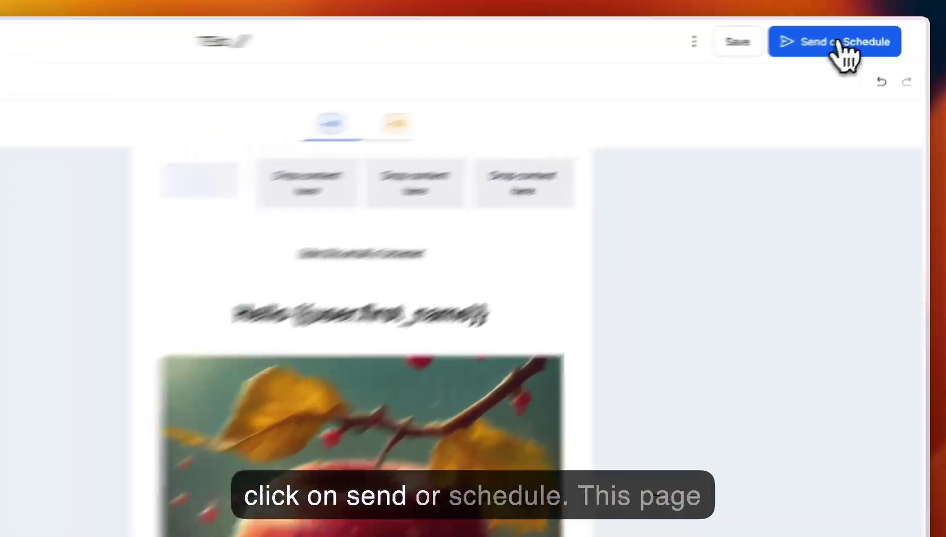
# Step: Open the campaign's Send or Schedule page and check the Sender Email field for verified addresses, leaving it empty
pyautogui.click(871, 36)
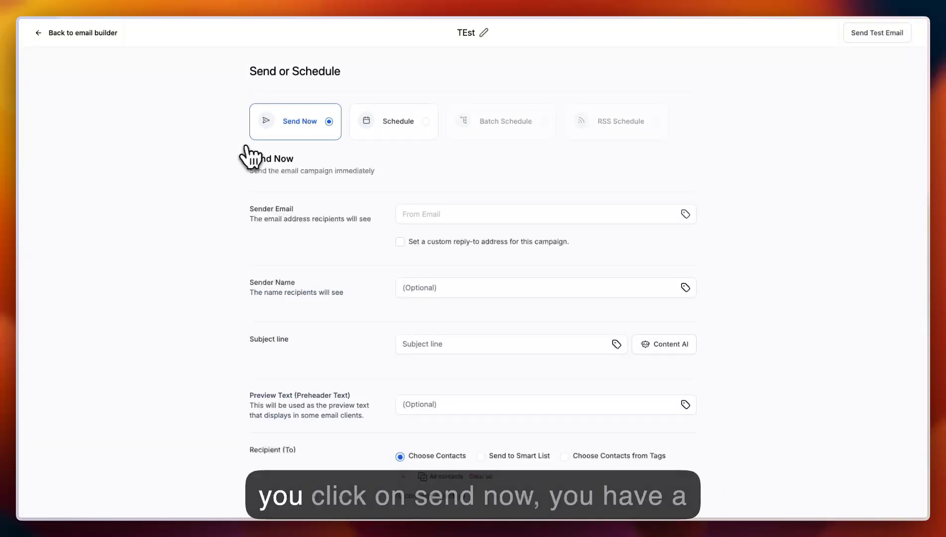
pyautogui.scroll(-3, 224, 209)
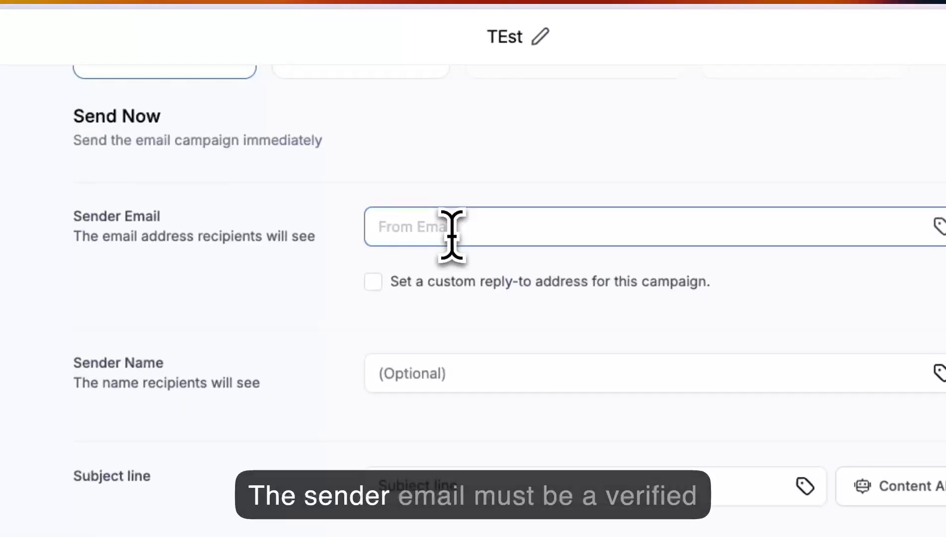
pyautogui.write('y')
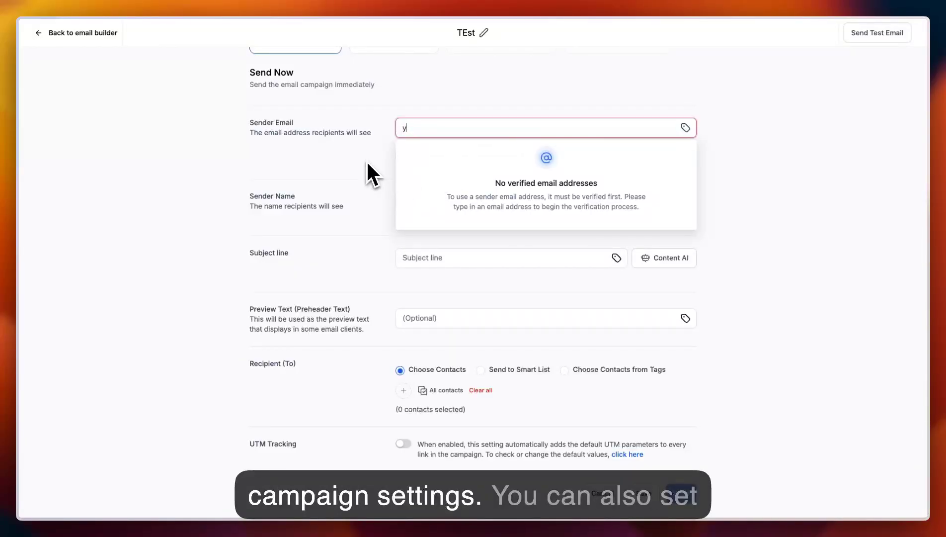
pyautogui.press('BackSpace')
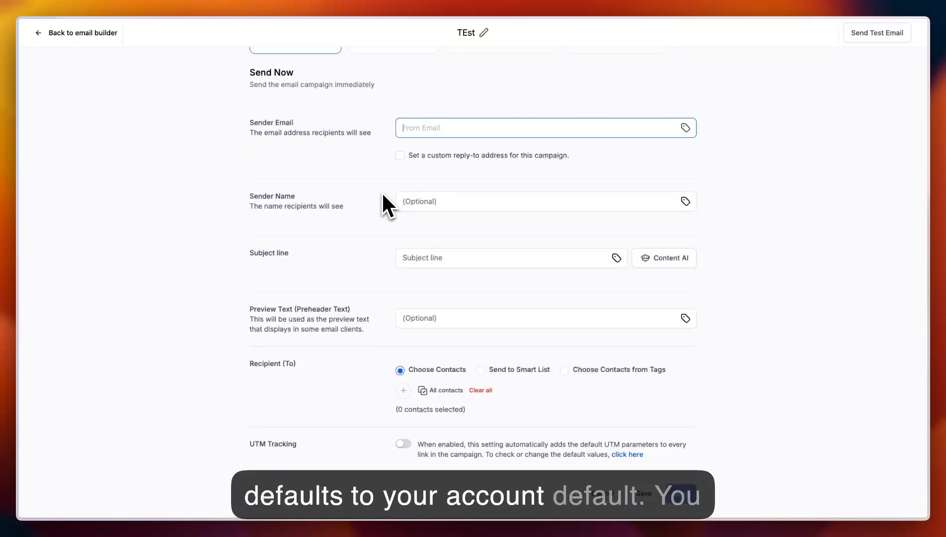
# Step: Check the Sender Name, Subject line and Preview Text fields of the Send Now form
pyautogui.scroll(-1, 383, 195)
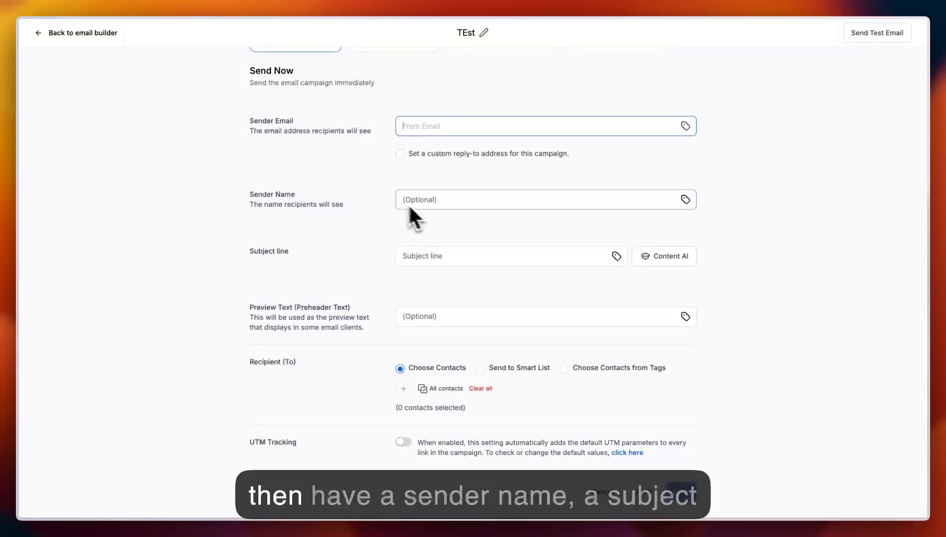
pyautogui.click(445, 201)
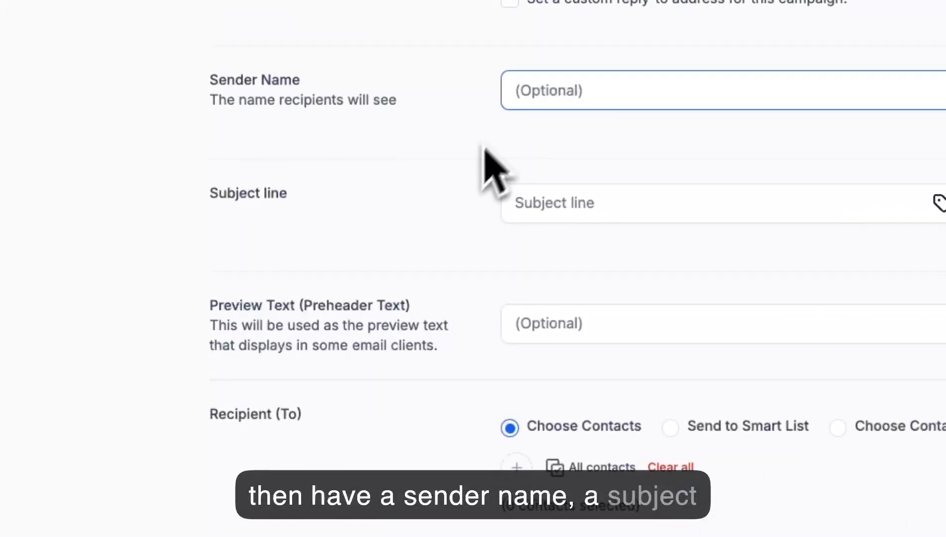
pyautogui.click(541, 205)
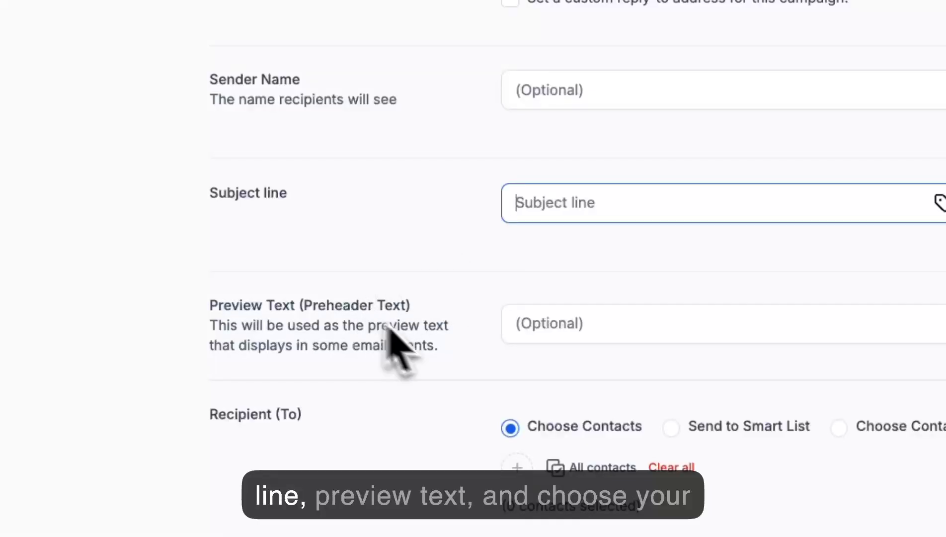
pyautogui.click(557, 325)
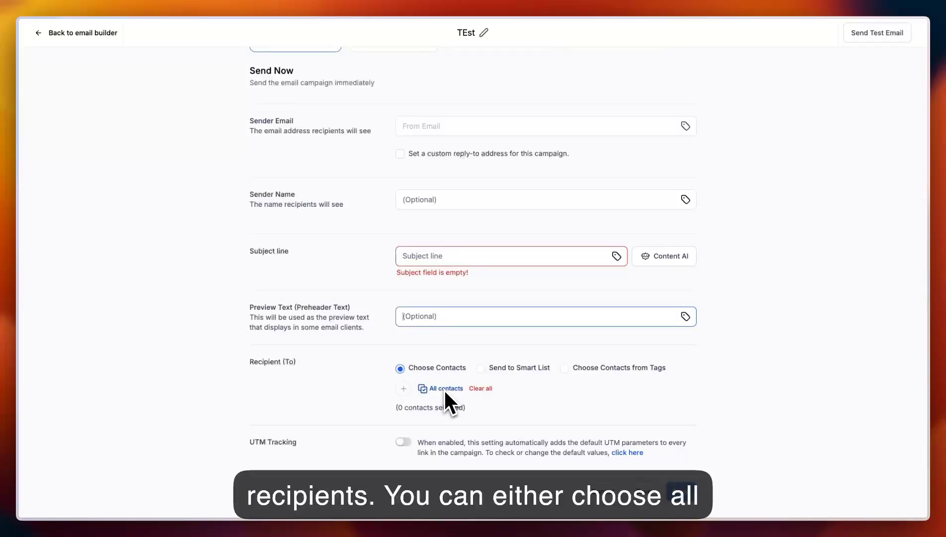
# Step: Try the Choose Contacts from Tags recipient option and check its contact picker
pyautogui.click(480, 369)
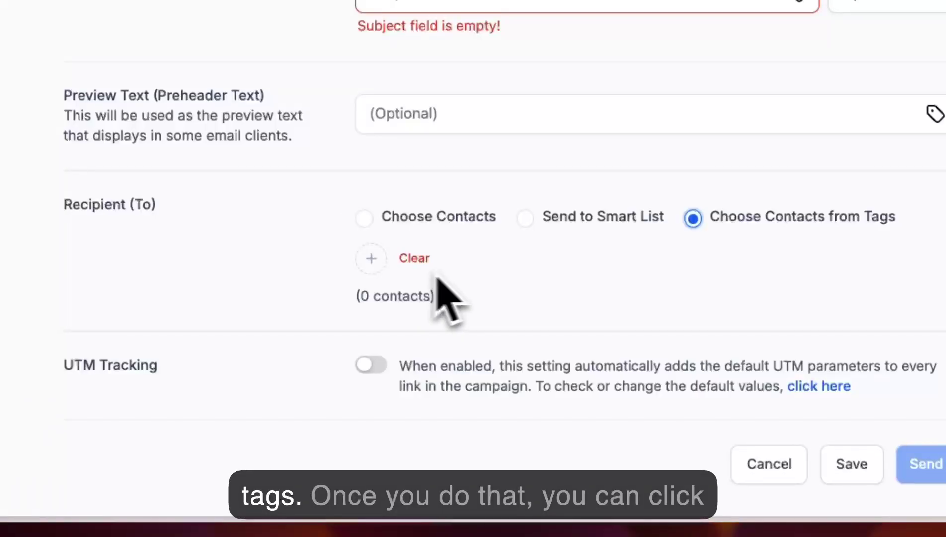
pyautogui.click(372, 260)
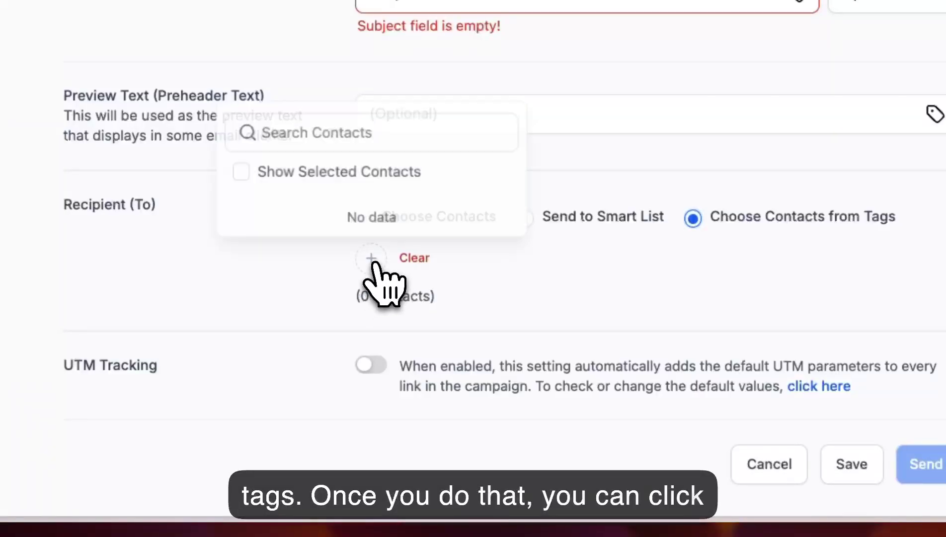
pyautogui.click(306, 289)
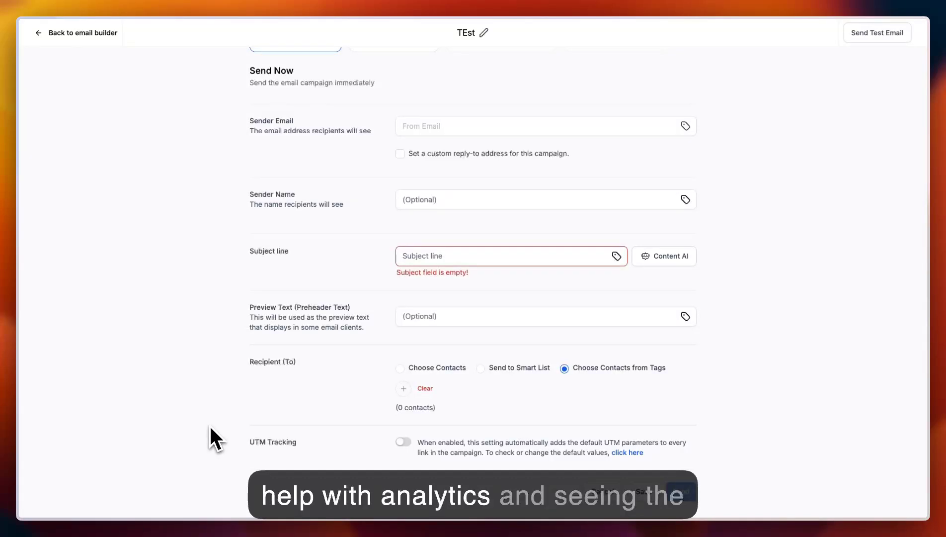
pyautogui.scroll(4, 209, 425)
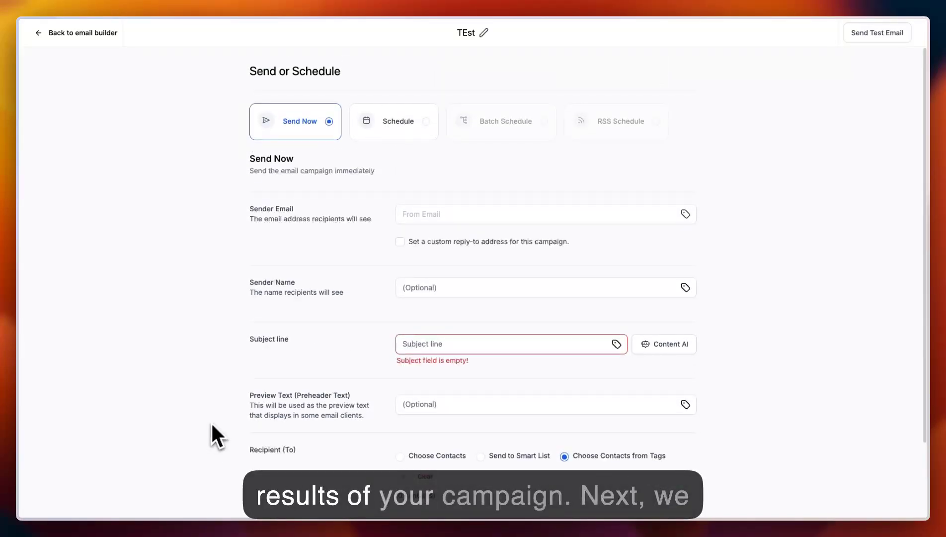
# Step: Switch the sending method to Schedule and check its date and time options
pyautogui.click(400, 130)
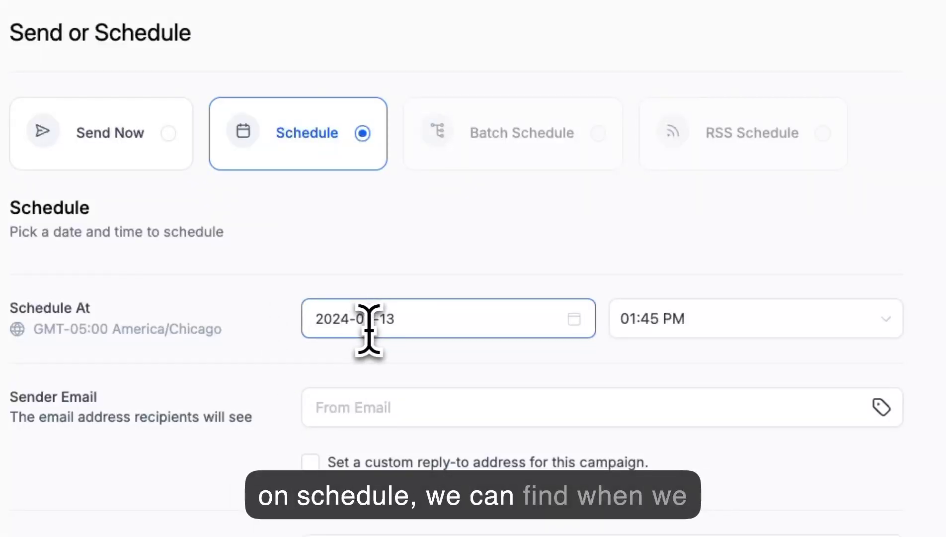
pyautogui.click(386, 327)
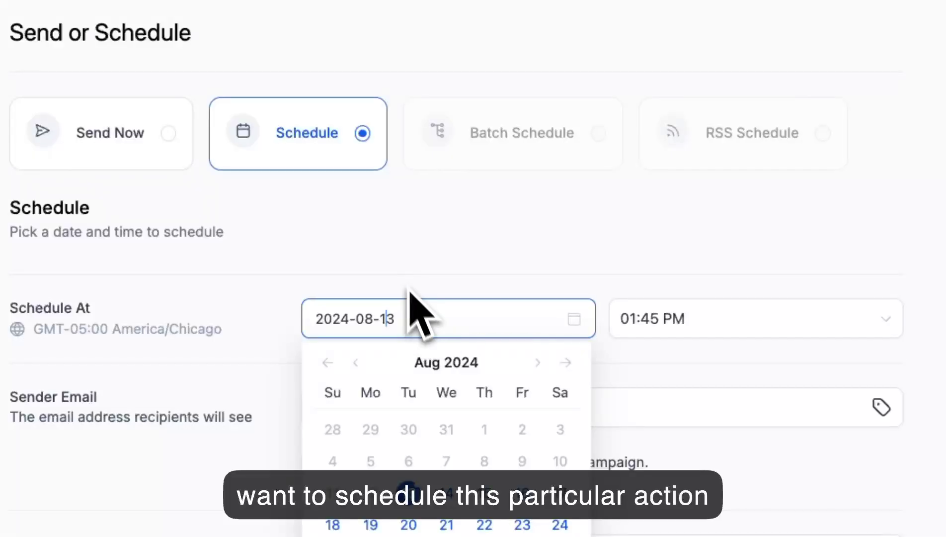
pyautogui.click(476, 271)
pyautogui.click(701, 323)
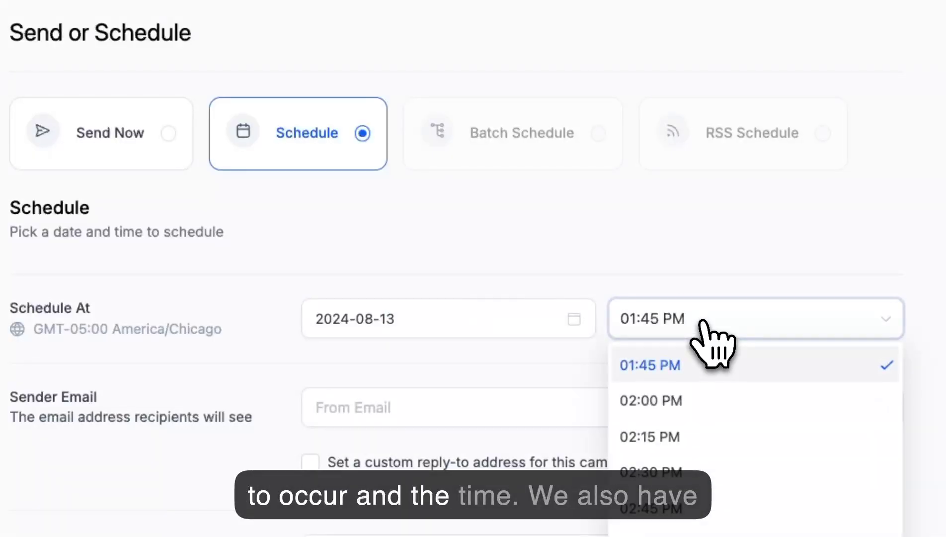
pyautogui.click(251, 351)
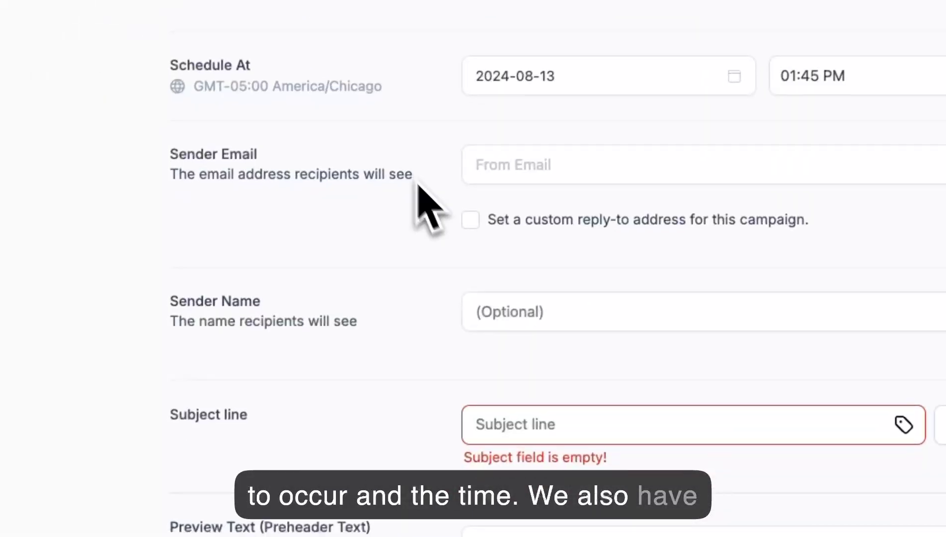
# Step: Review the scheduled campaign's sender and subject fields and set the recipient option to Choose Contacts
pyautogui.scroll(-3, 433, 253)
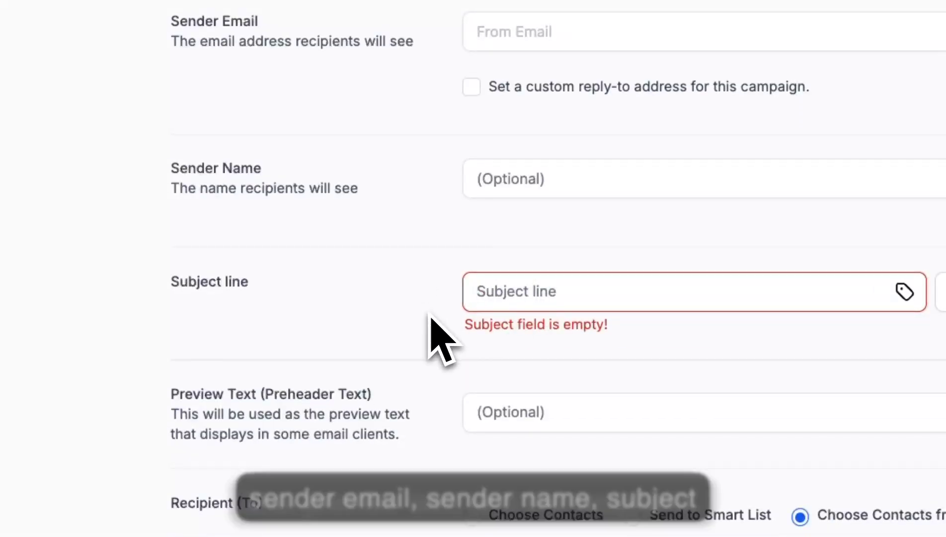
pyautogui.scroll(-2, 432, 327)
pyautogui.scroll(-1, 462, 365)
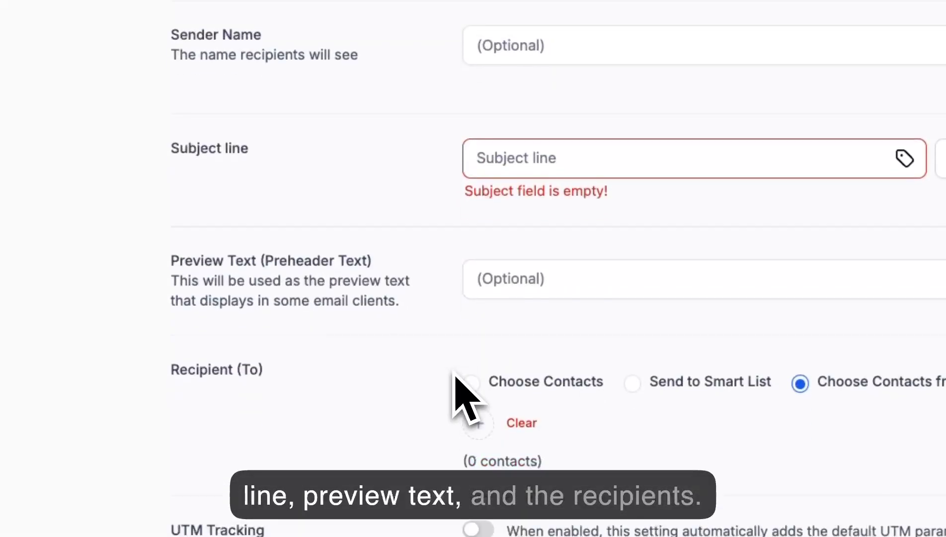
pyautogui.click(471, 382)
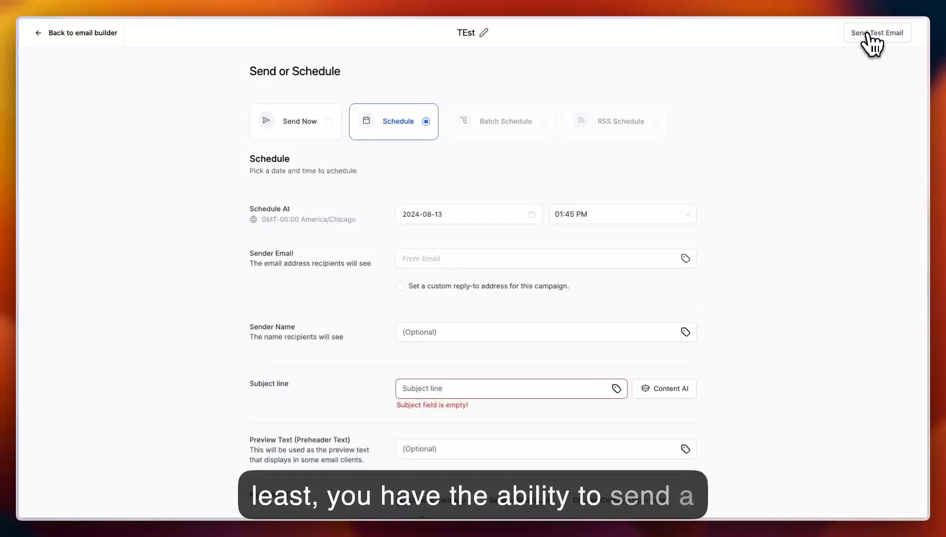
# Step: Check the Test Email form's sender, recipient, preview text and subject fields, and close it without sending
pyautogui.click(868, 35)
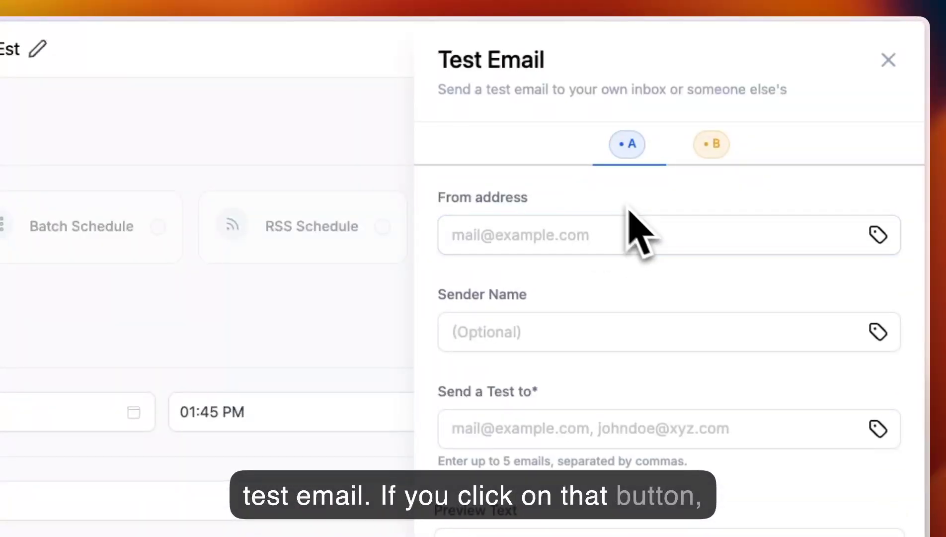
pyautogui.click(554, 249)
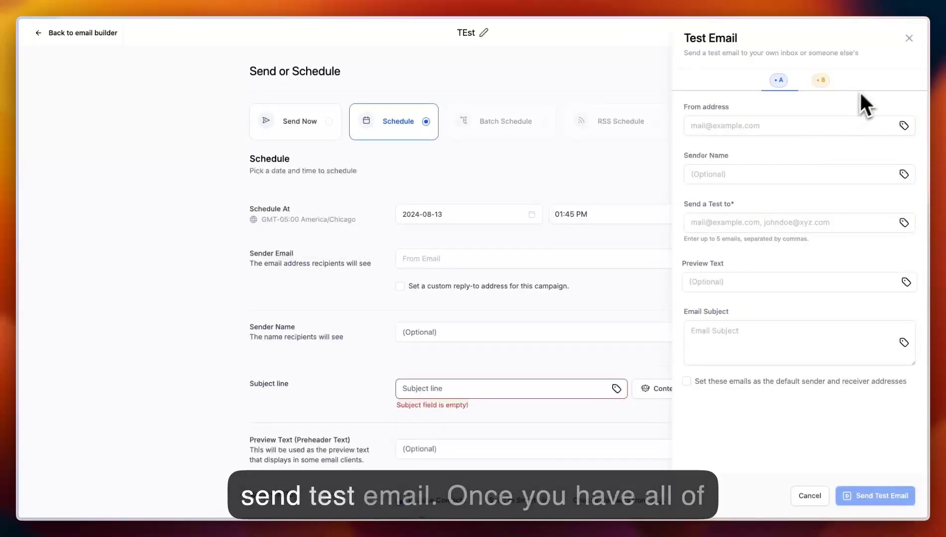
pyautogui.click(909, 37)
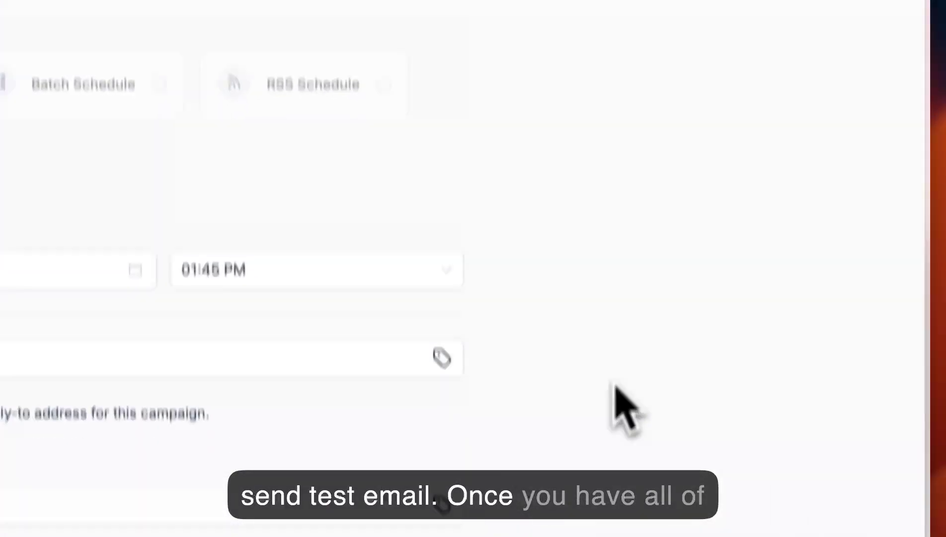
pyautogui.scroll(-6, 612, 377)
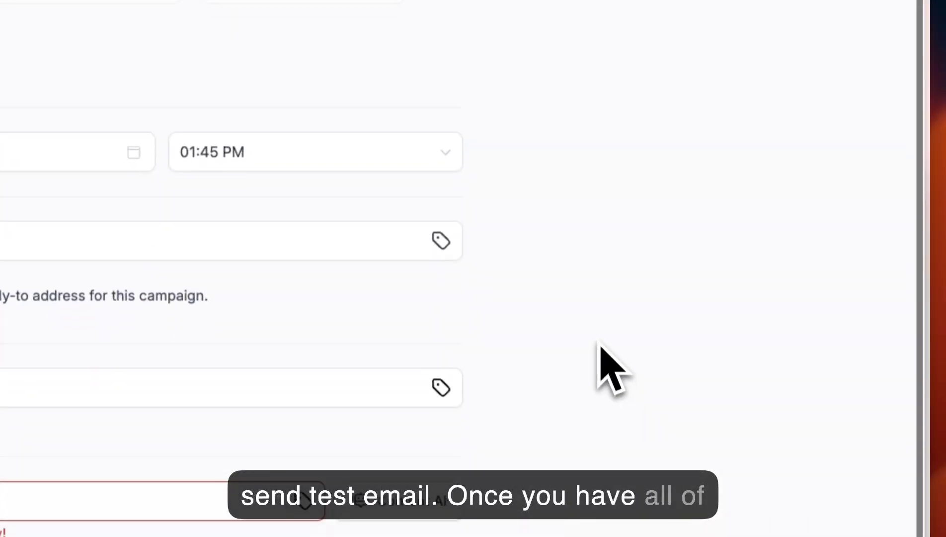